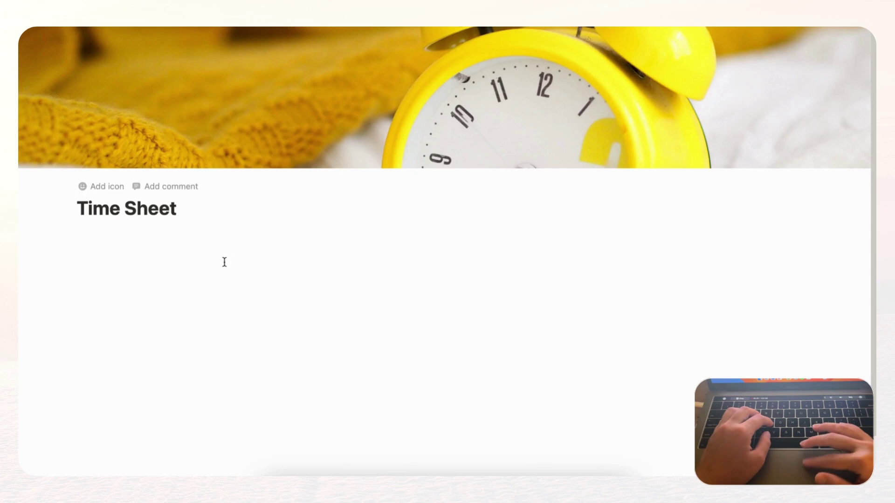
# Step: Insert an inline table with a new database titled 'Time Sheet' below the page title
pyautogui.click(114, 229)
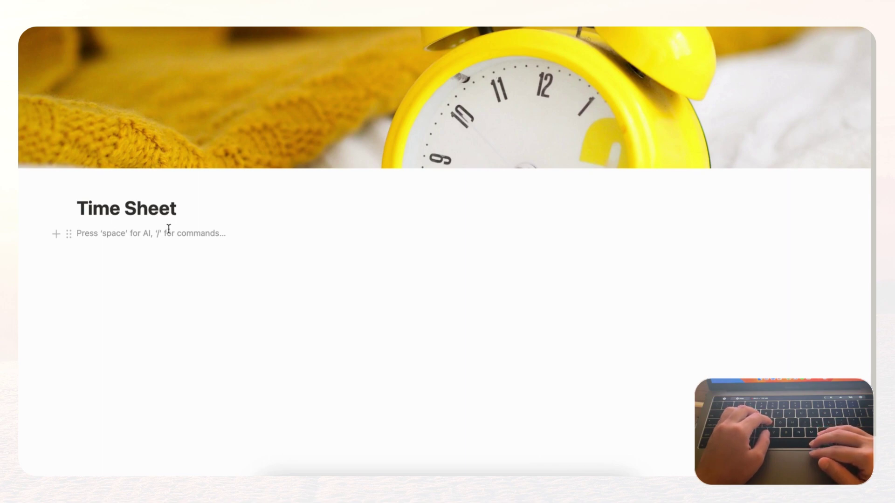
pyautogui.write('/table')
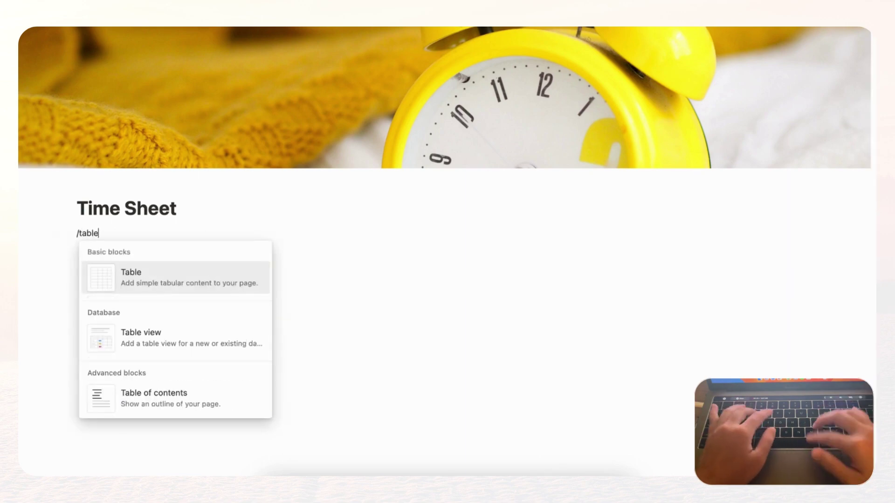
pyautogui.click(195, 343)
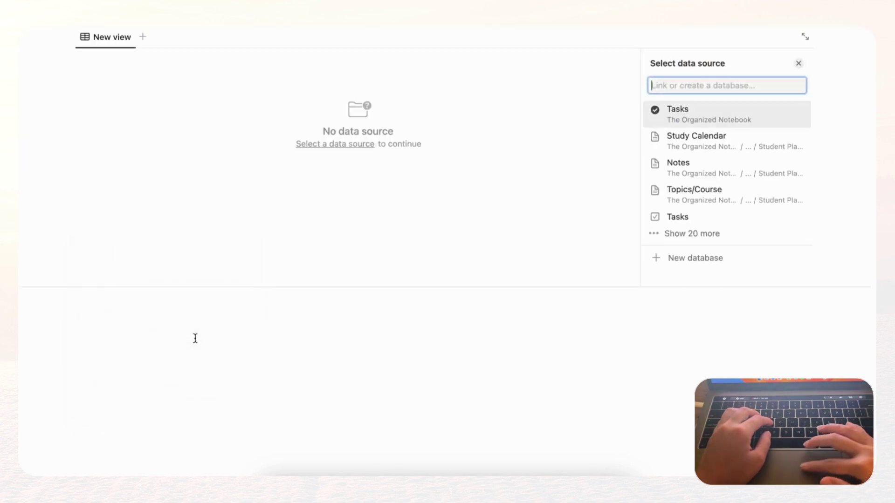
pyautogui.click(684, 261)
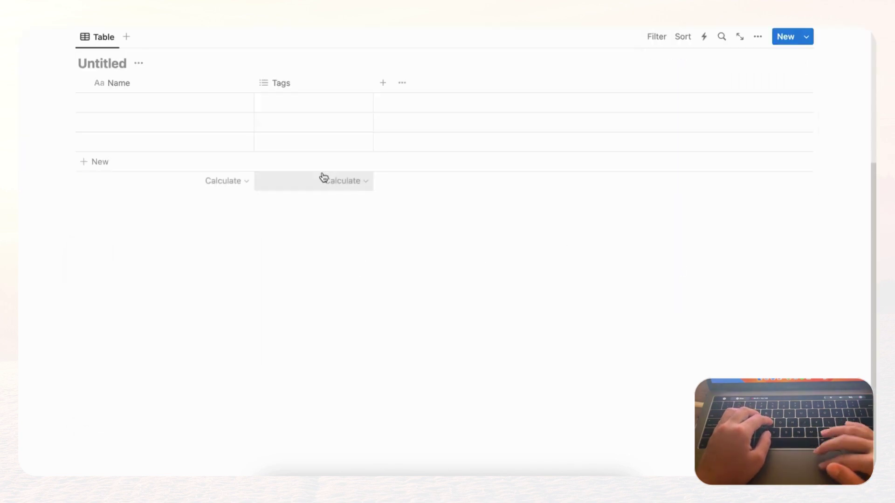
pyautogui.scroll(3, 323, 172)
pyautogui.write('Time Sheet')
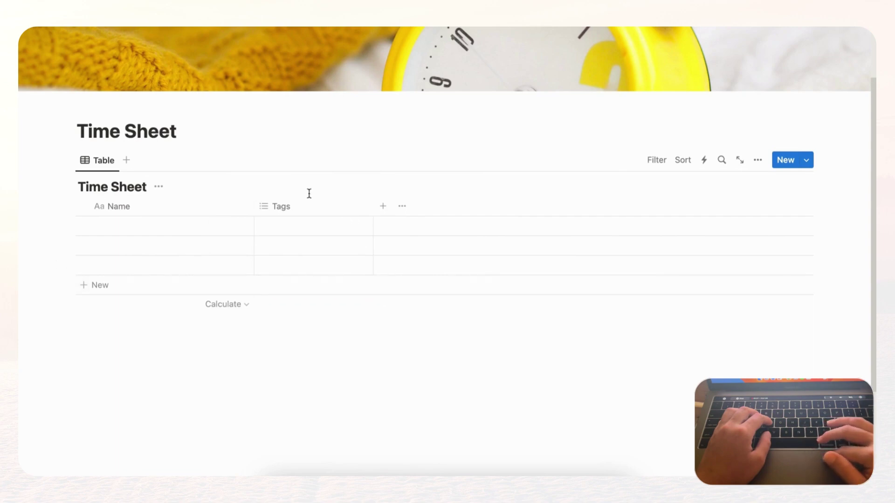
pyautogui.click(156, 207)
# Step: Rename the table's Name column to 'Task'
pyautogui.doubleClick(155, 232)
pyautogui.press('BackSpace')
pyautogui.write('Task')
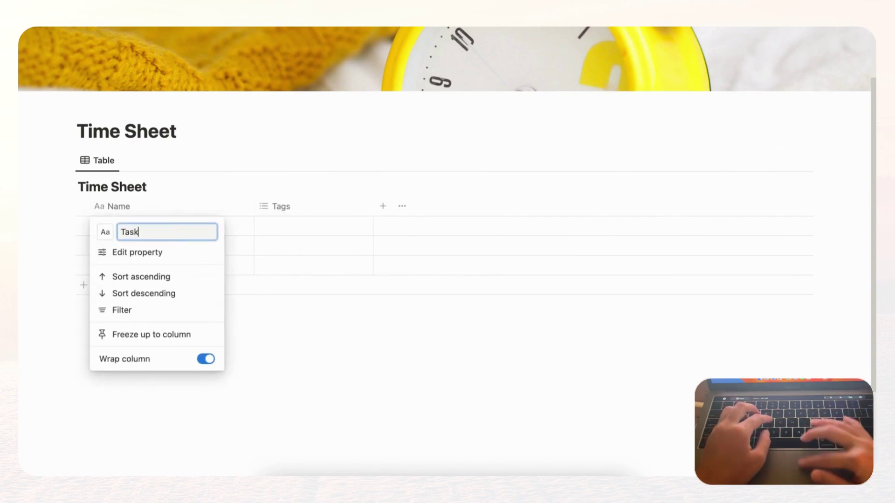
pyautogui.press('Return')
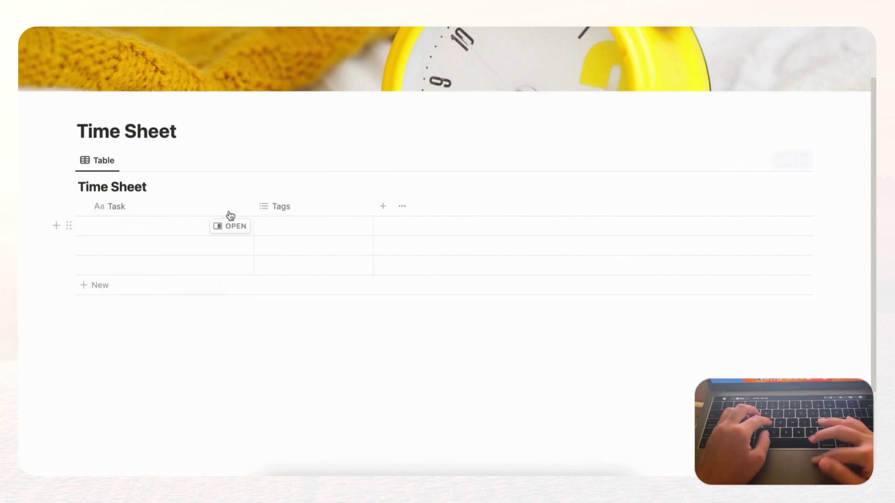
# Step: Delete the Tags property from the table
pyautogui.click(305, 209)
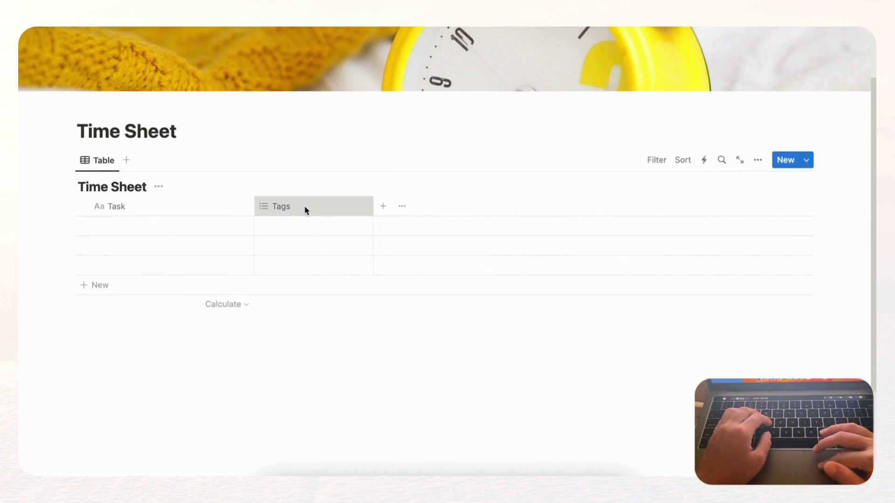
pyautogui.click(324, 386)
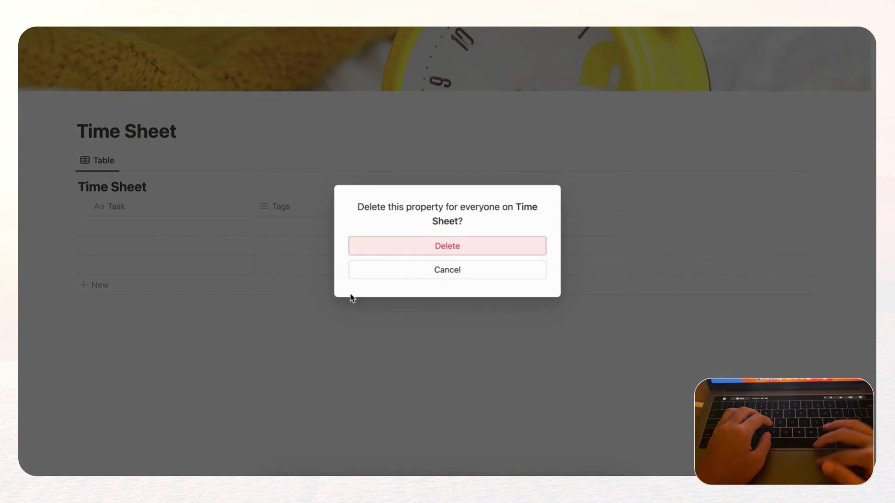
pyautogui.click(432, 250)
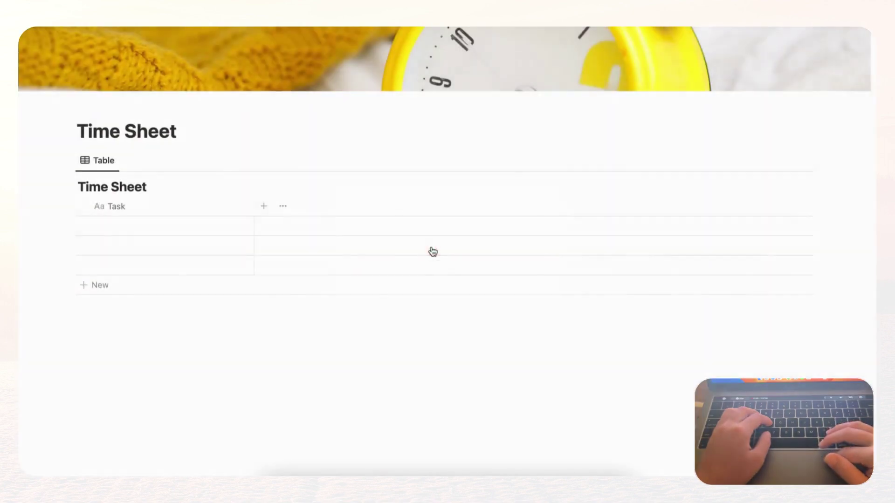
pyautogui.click(263, 206)
# Step: Add a Date column named 'Start Time'
pyautogui.write('date')
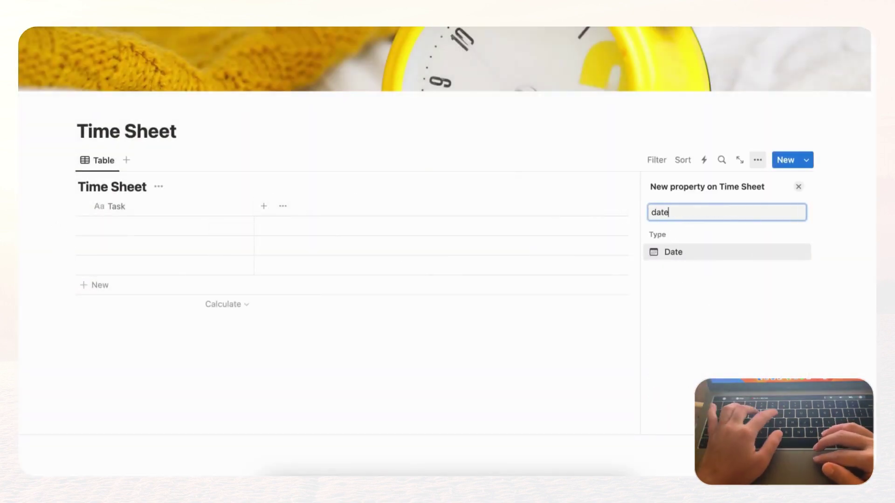
pyautogui.click(707, 252)
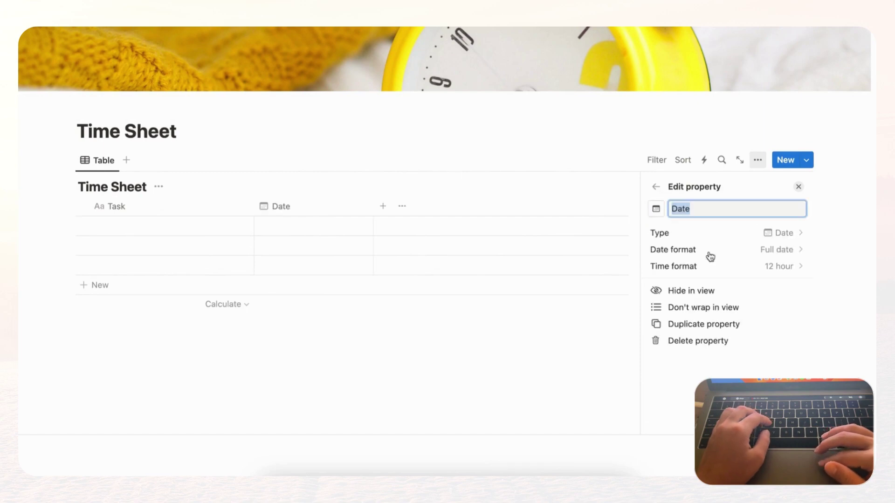
pyautogui.write('Start Time')
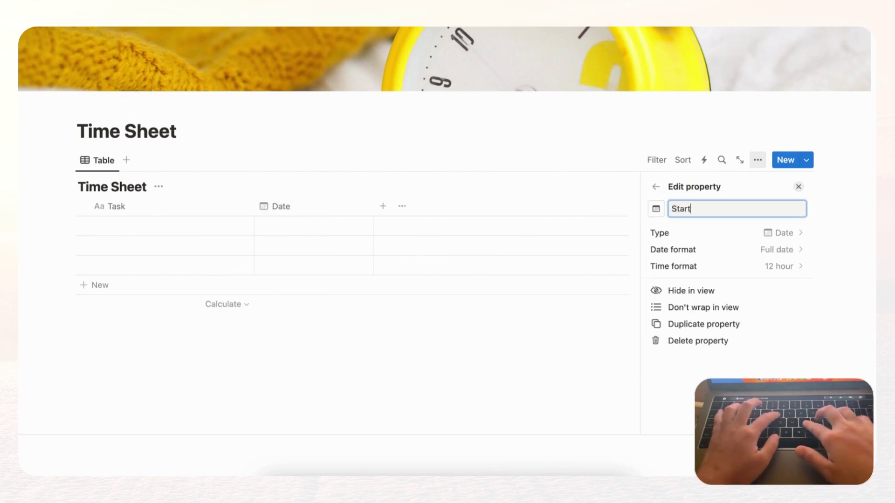
pyautogui.click(798, 187)
# Step: Add a second Date column named 'End Time'
pyautogui.click(382, 210)
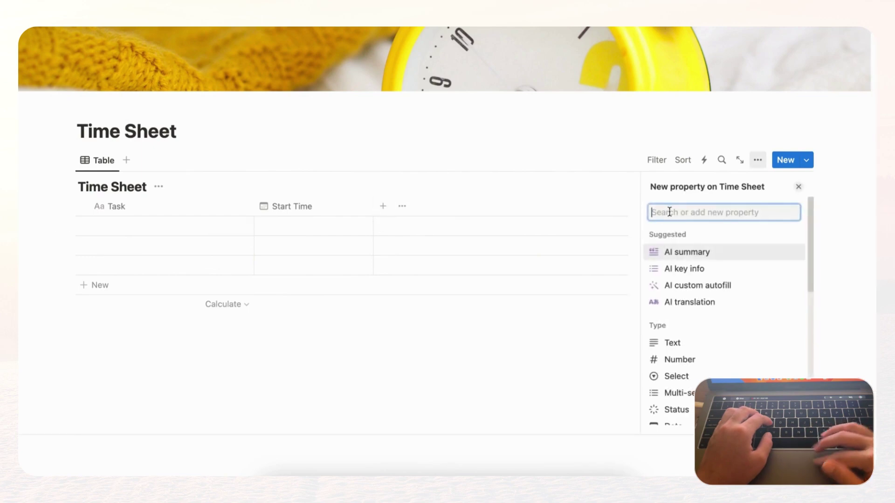
pyautogui.write('date')
pyautogui.click(716, 258)
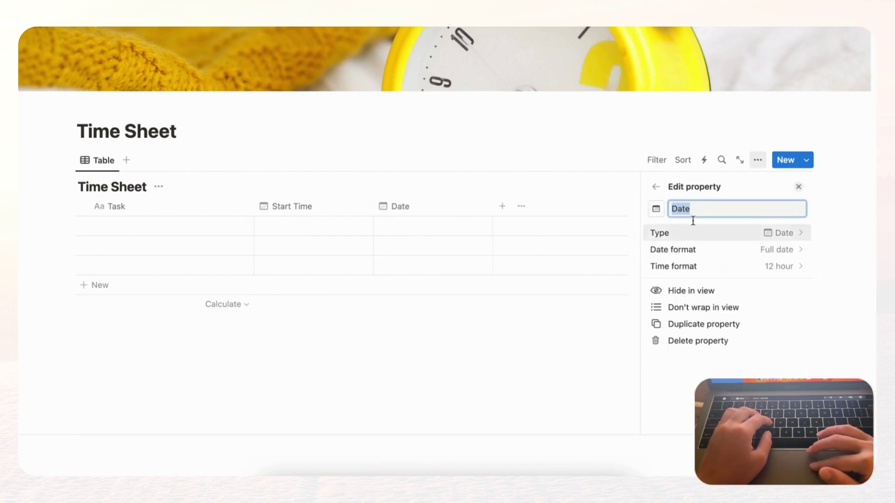
pyautogui.press('BackSpace')
pyautogui.write('End Time')
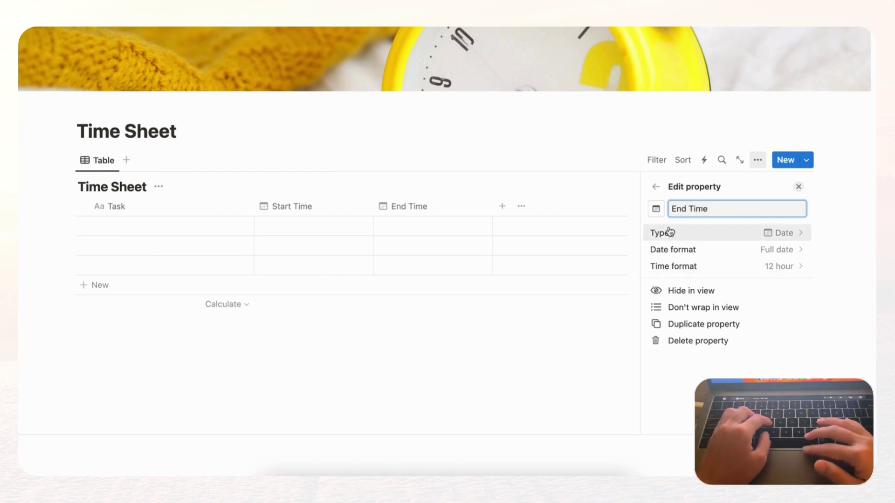
pyautogui.click(799, 188)
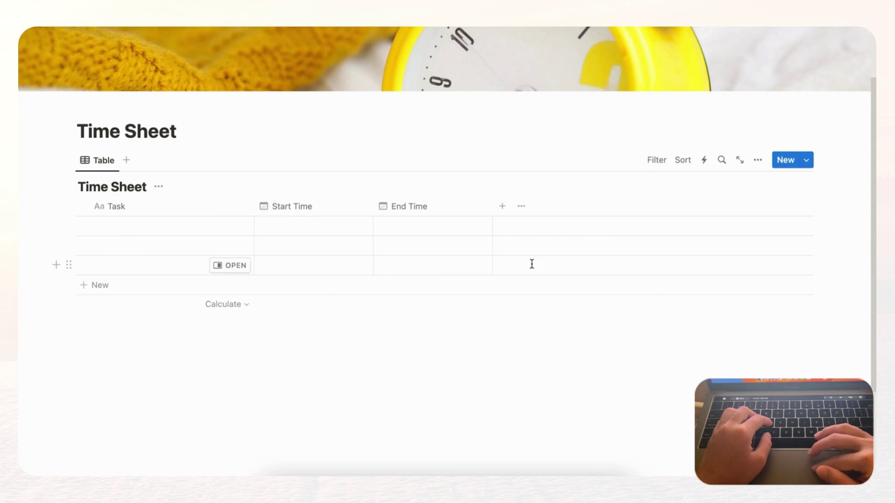
pyautogui.click(503, 208)
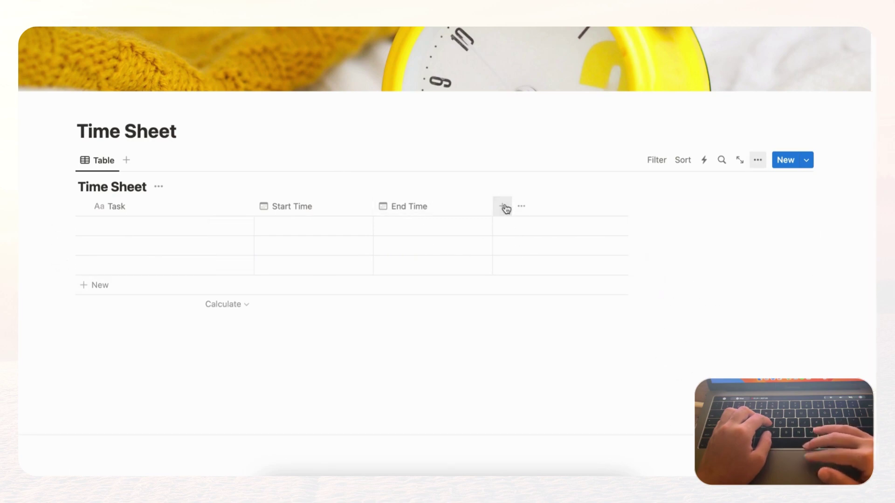
# Step: Add a Formula column beginning with dateBetween(End Time, Start Time)
pyautogui.write('form')
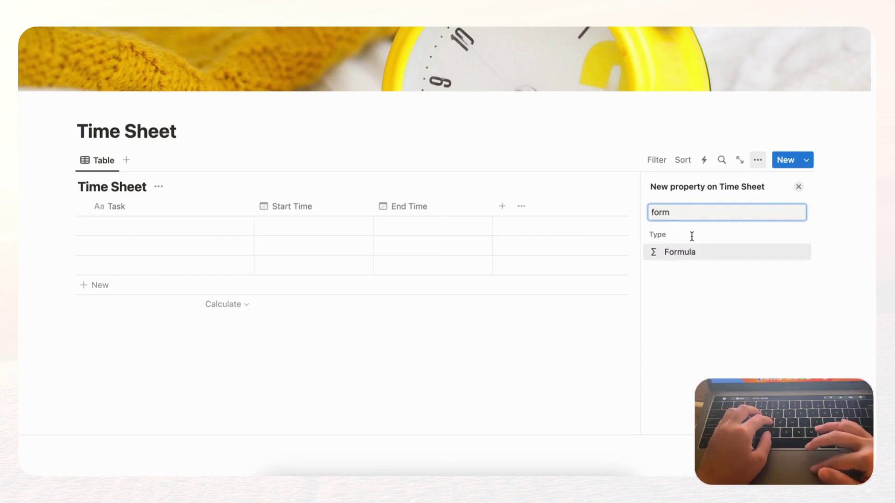
pyautogui.click(691, 252)
pyautogui.click(771, 252)
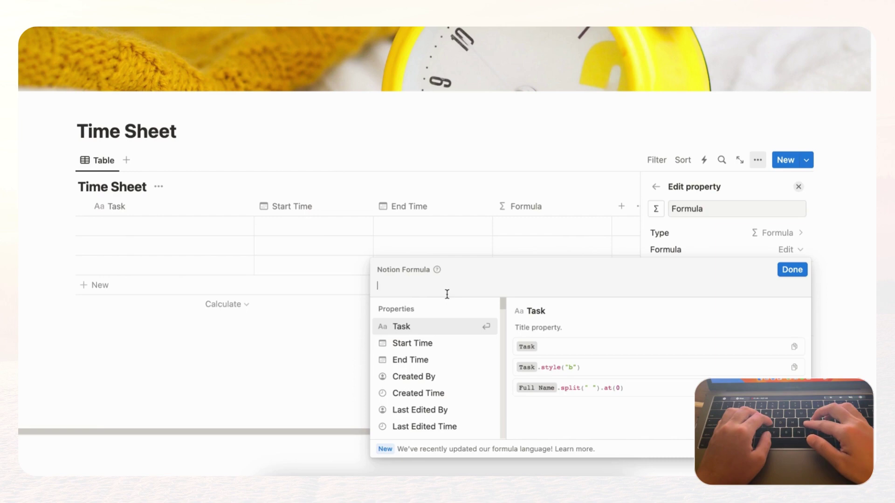
pyautogui.write('date')
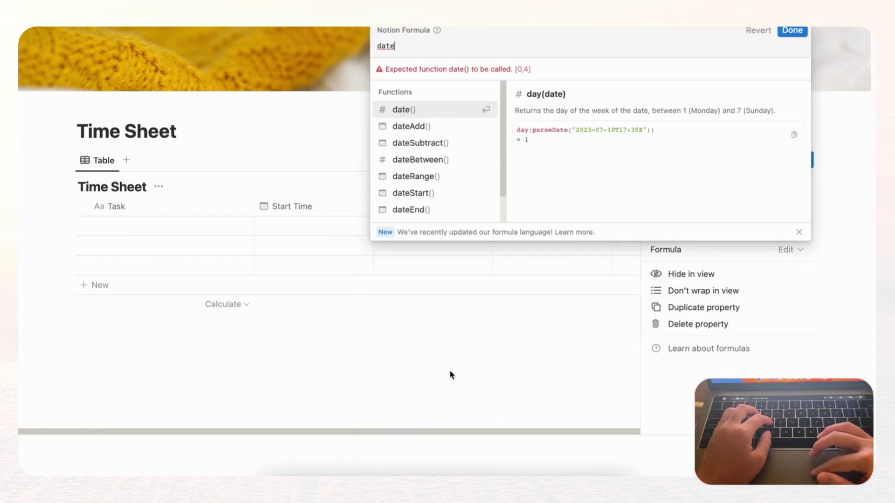
pyautogui.click(421, 161)
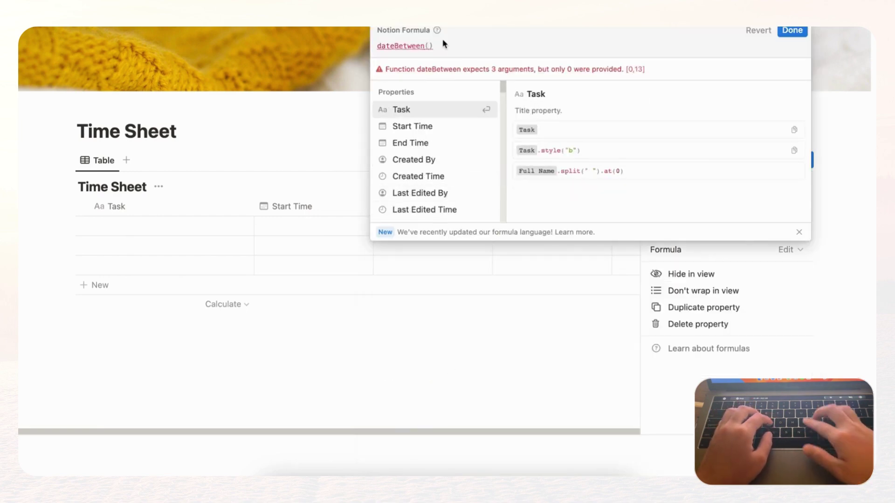
pyautogui.write('end')
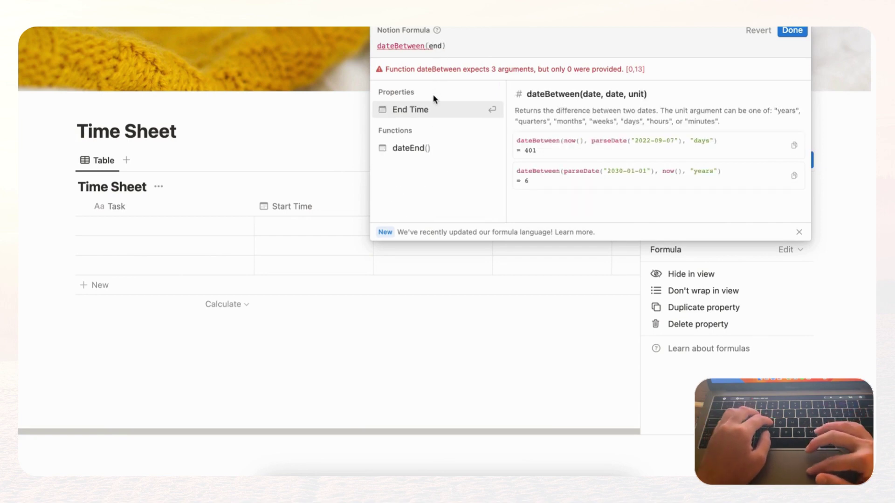
pyautogui.click(431, 108)
pyautogui.write(',')
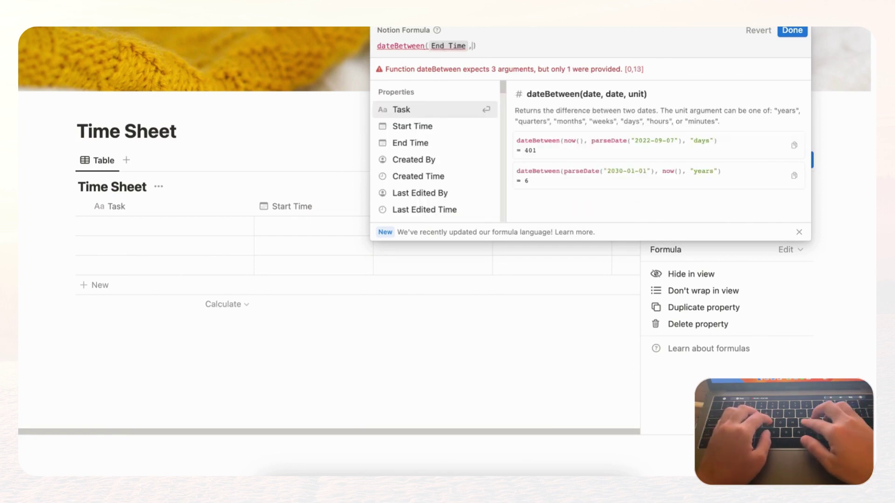
pyautogui.write('start')
pyautogui.click(429, 108)
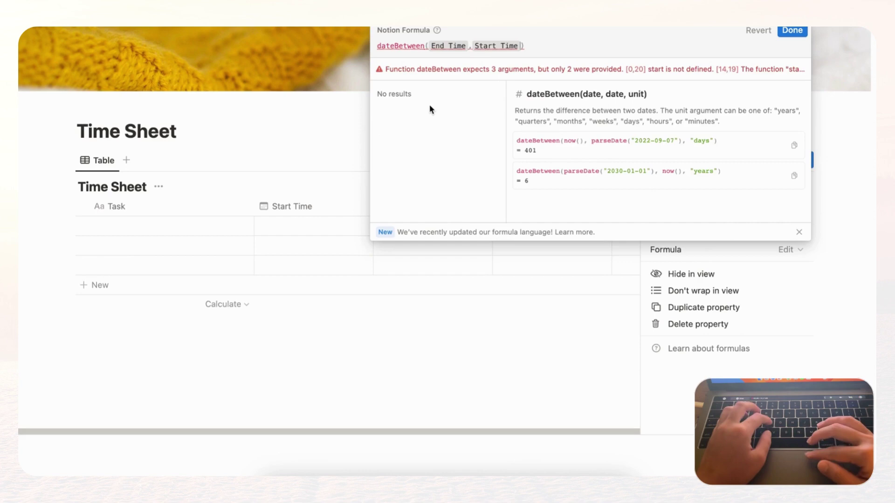
# Step: Complete the formula as dateBetween(End Time, Start Time, "minutes")/60 and apply it
pyautogui.write(',')
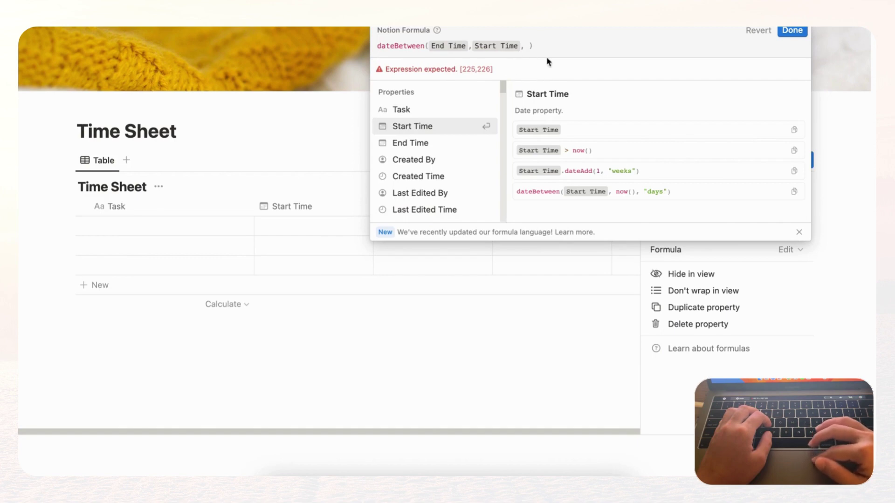
pyautogui.press('BackSpace')
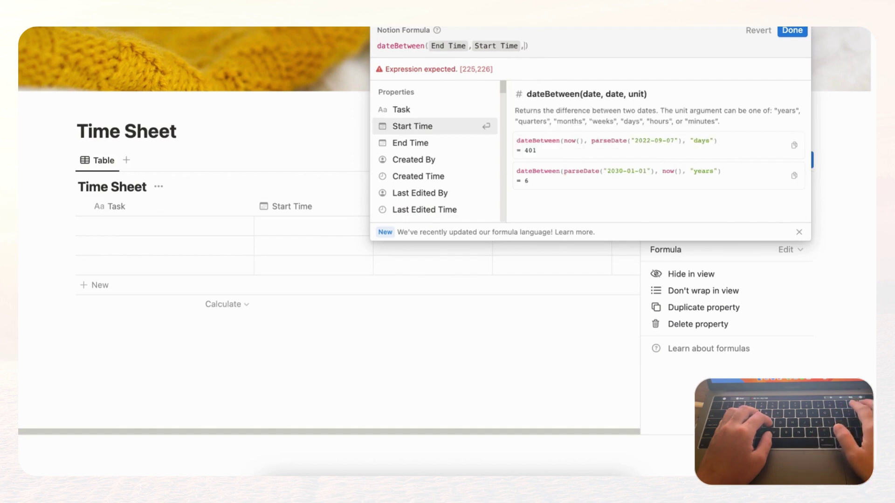
pyautogui.write('minutes')
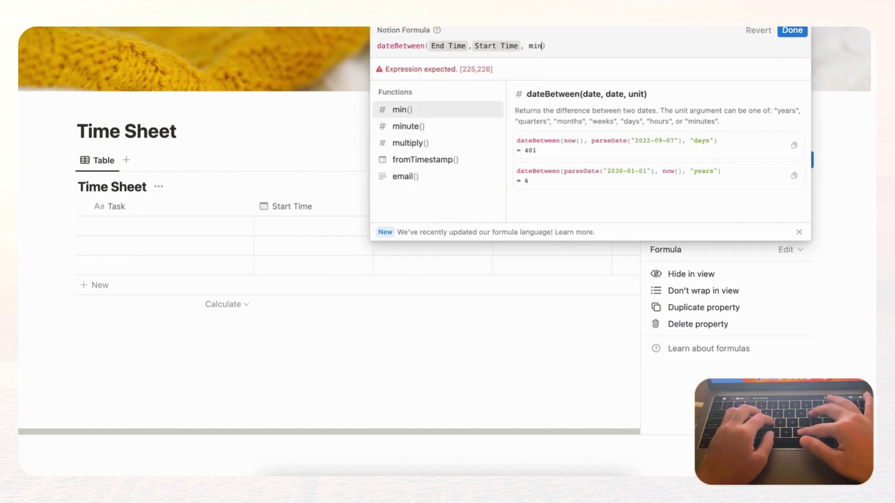
pyautogui.click(528, 47)
pyautogui.write('"')
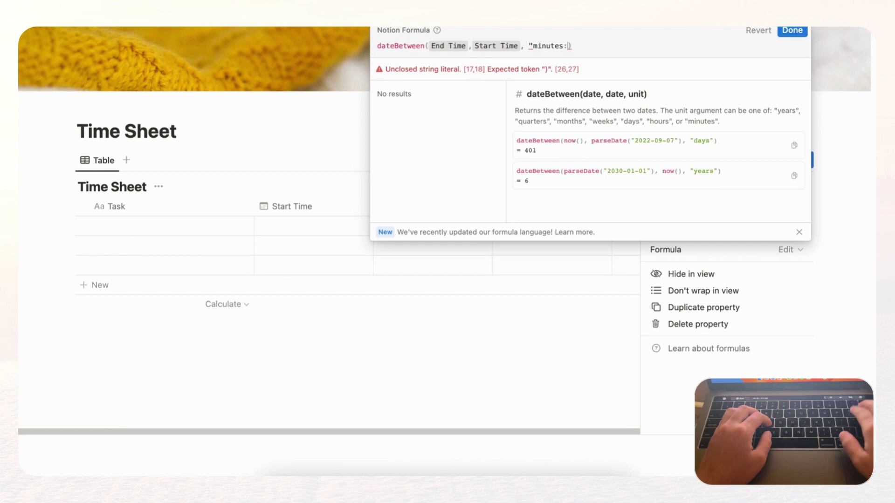
pyautogui.write('"')
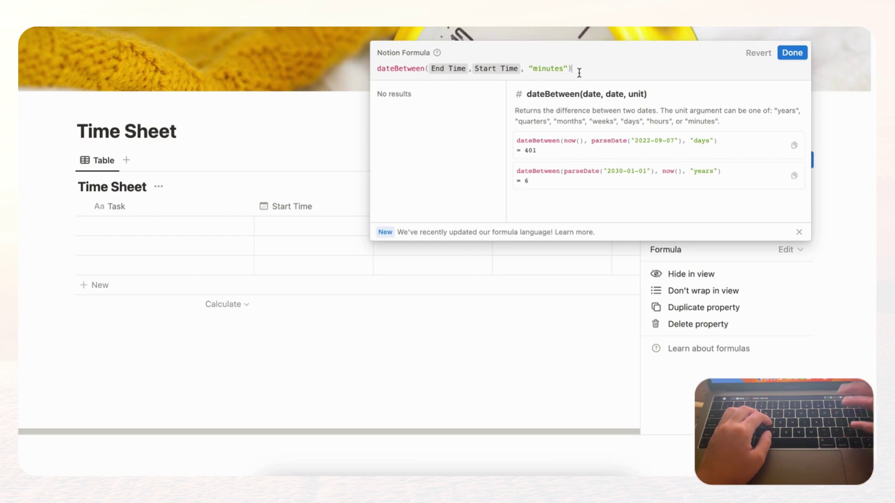
pyautogui.write('/')
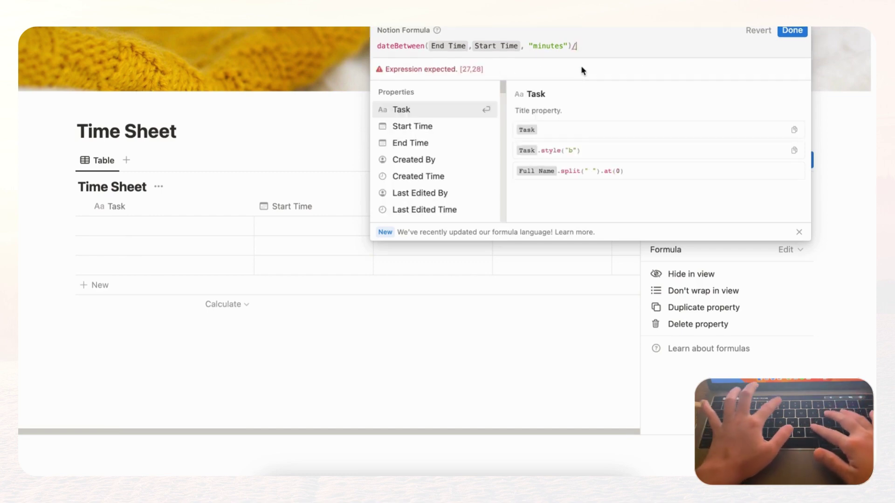
pyautogui.write('60')
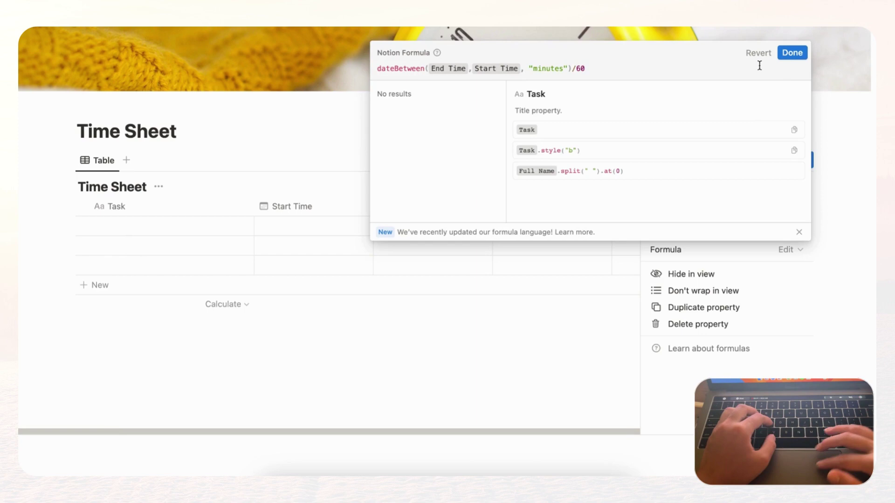
pyautogui.click(794, 54)
# Step: Rename the formula column to 'Hours'
pyautogui.doubleClick(717, 209)
pyautogui.write('Hours')
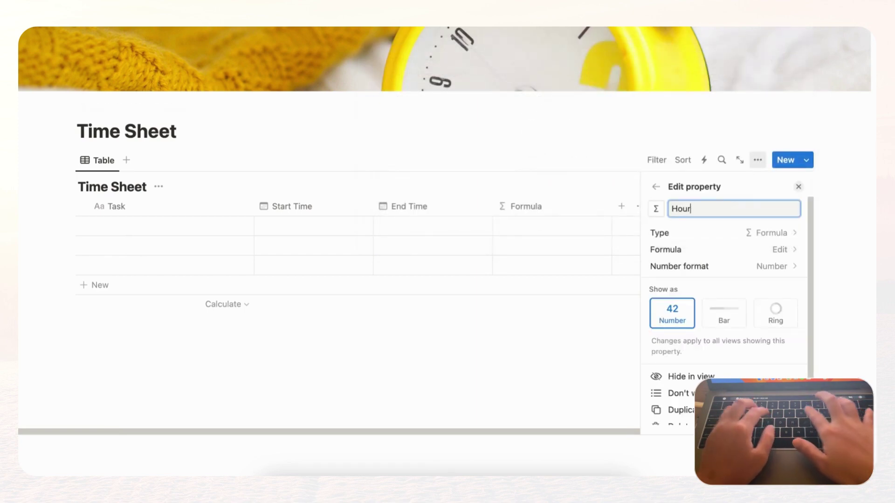
pyautogui.click(799, 187)
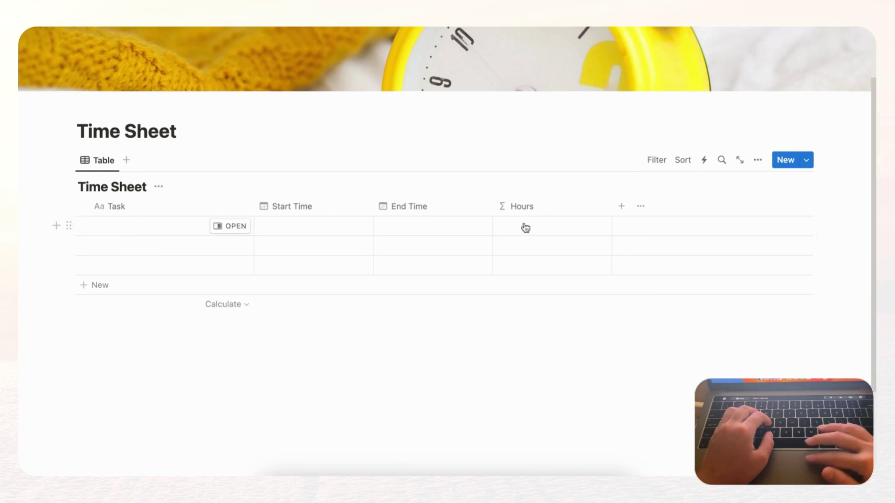
# Step: Give the first entry's Start Time a time of day: October 14, 2023 12:00 AM
pyautogui.click(309, 230)
pyautogui.click(399, 388)
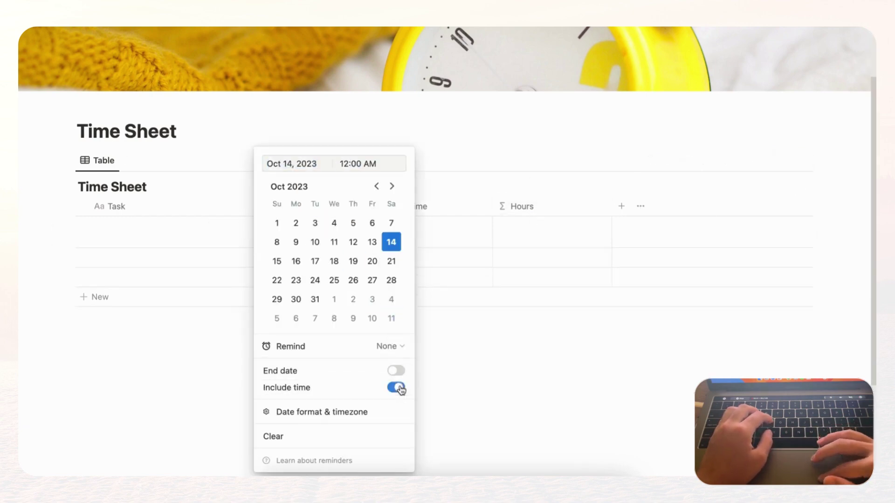
pyautogui.click(450, 192)
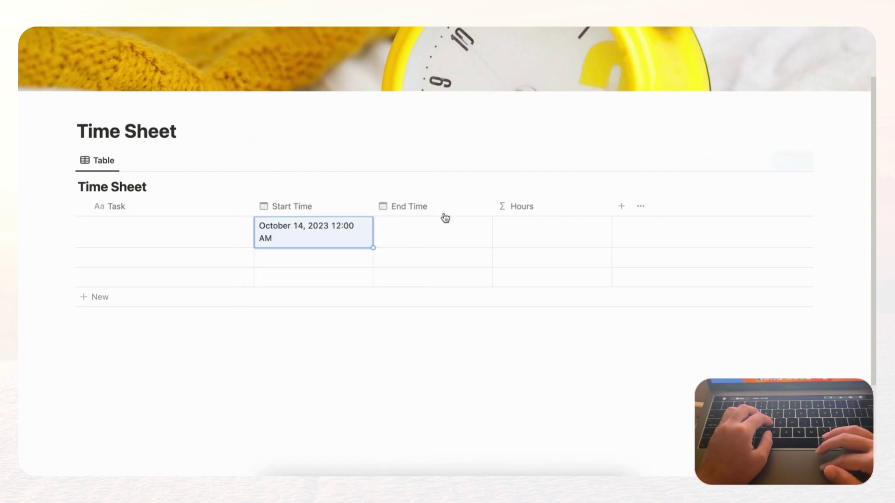
# Step: Set the first entry's End Time to 1:15 AM so Hours shows 1.25
pyautogui.click(410, 235)
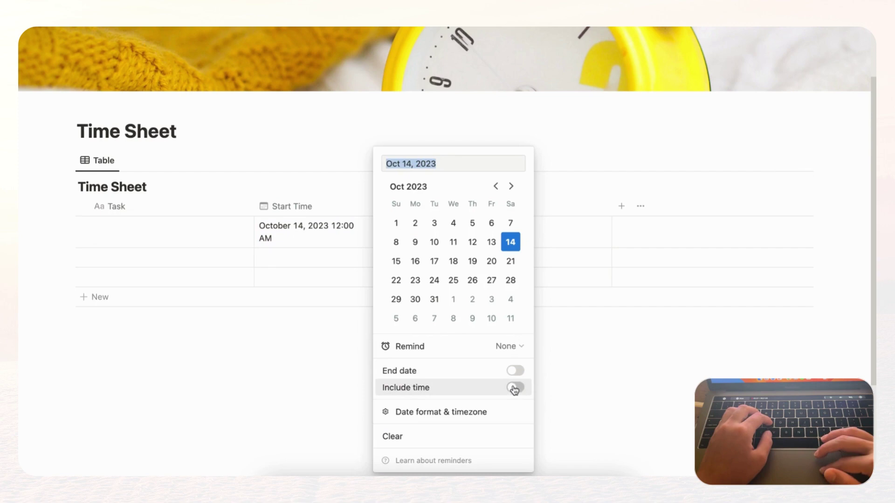
pyautogui.click(515, 388)
pyautogui.doubleClick(481, 165)
pyautogui.press('BackSpace')
pyautogui.write('1')
pyautogui.press('Return')
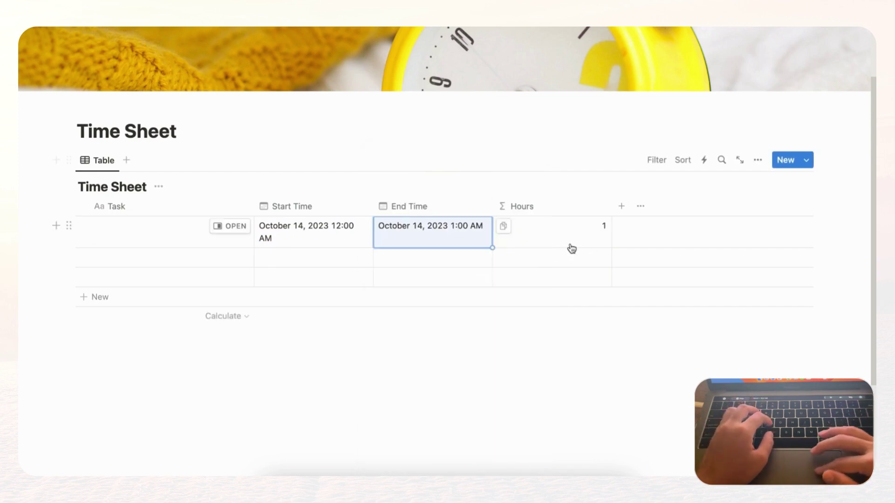
pyautogui.click(466, 233)
pyautogui.click(472, 164)
pyautogui.press('BackSpace')
pyautogui.press('BackSpace')
pyautogui.write('15 AM')
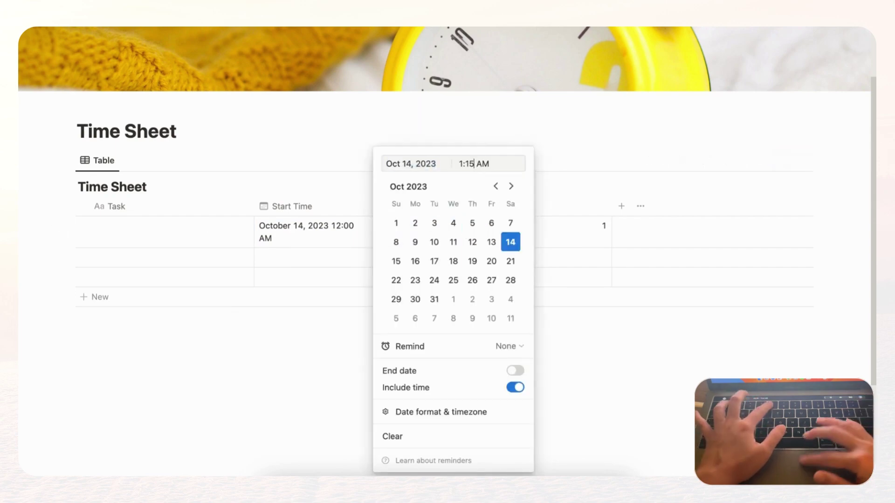
pyautogui.press('Return')
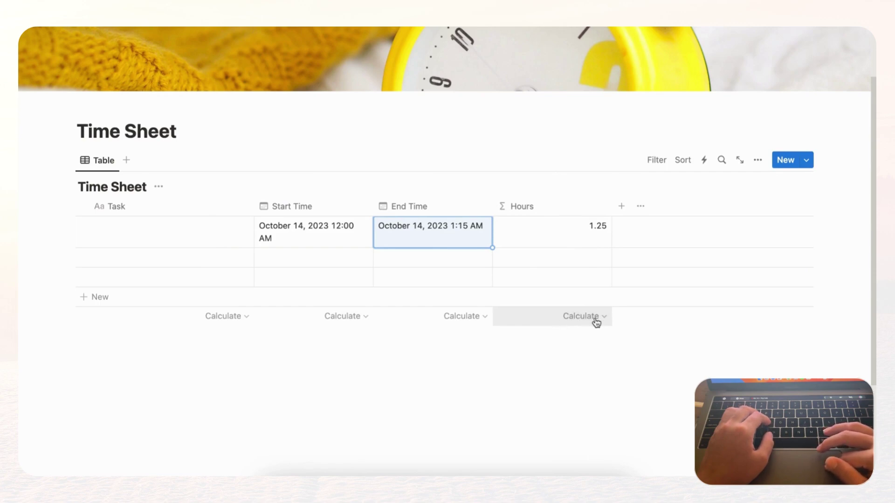
# Step: Add a Sum calculation under the Hours column, showing 1.25
pyautogui.click(592, 317)
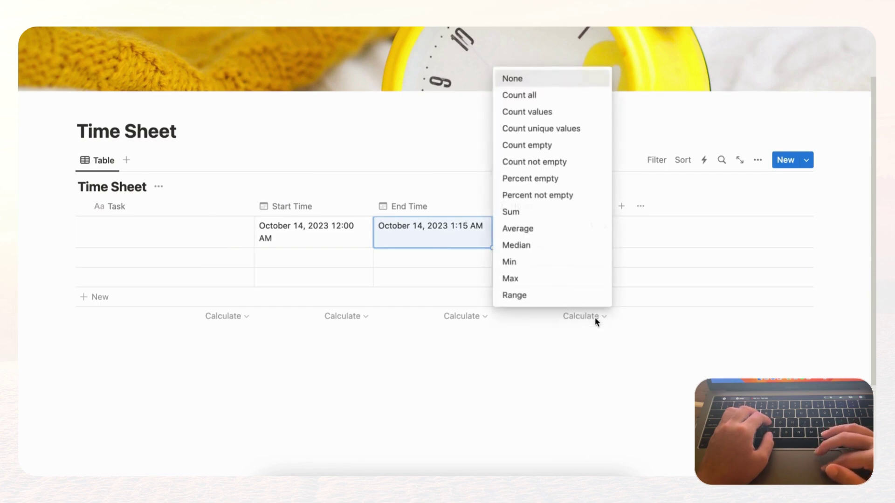
pyautogui.click(550, 213)
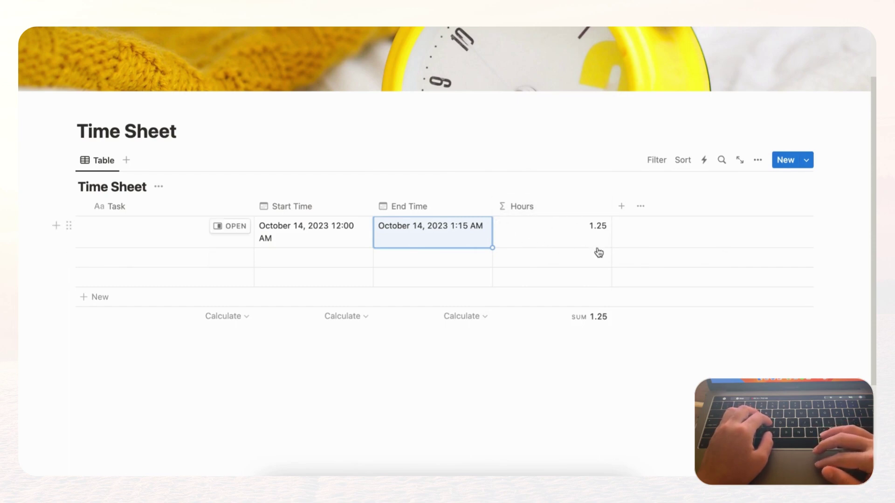
pyautogui.click(620, 208)
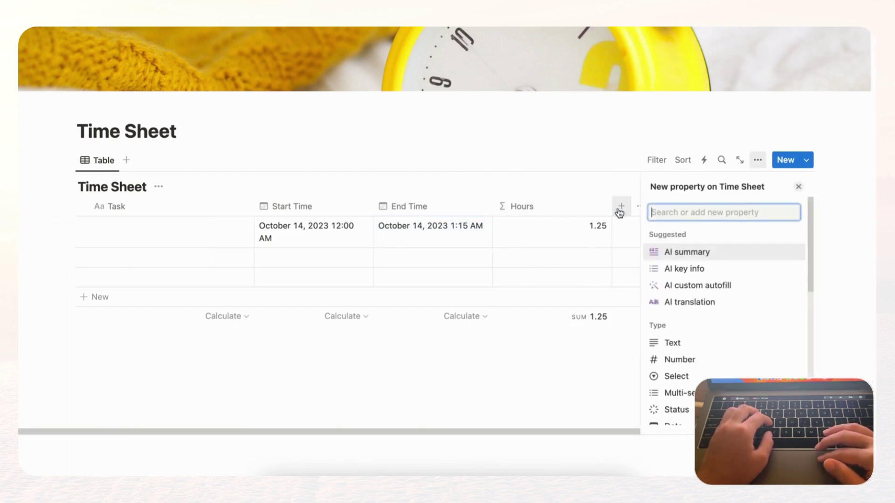
# Step: Add a Status property and rename its In progress option to 'Started'
pyautogui.write('stat')
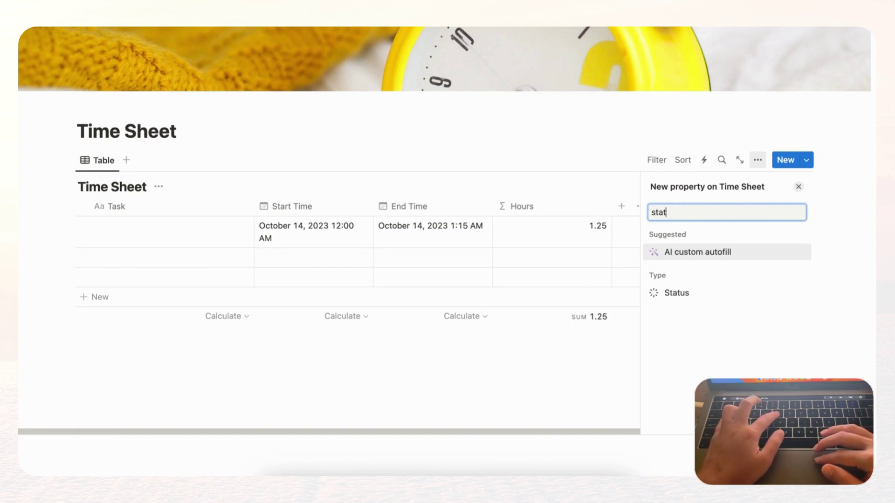
pyautogui.click(679, 293)
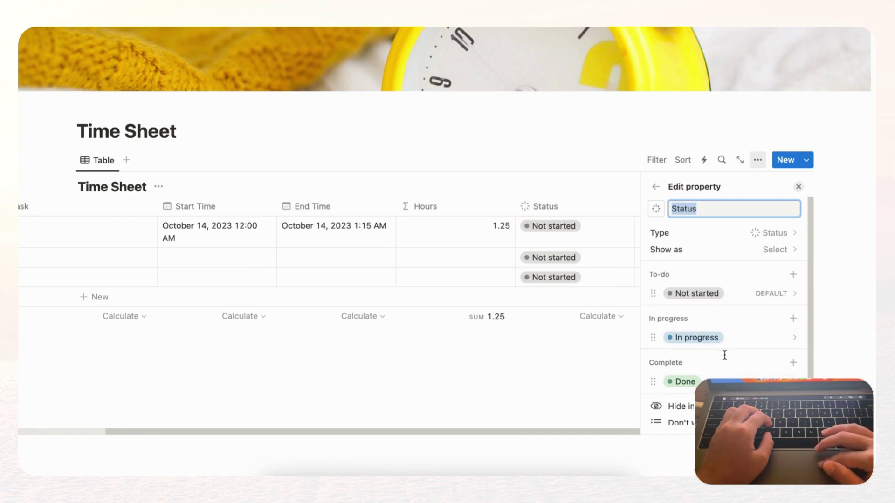
pyautogui.click(792, 343)
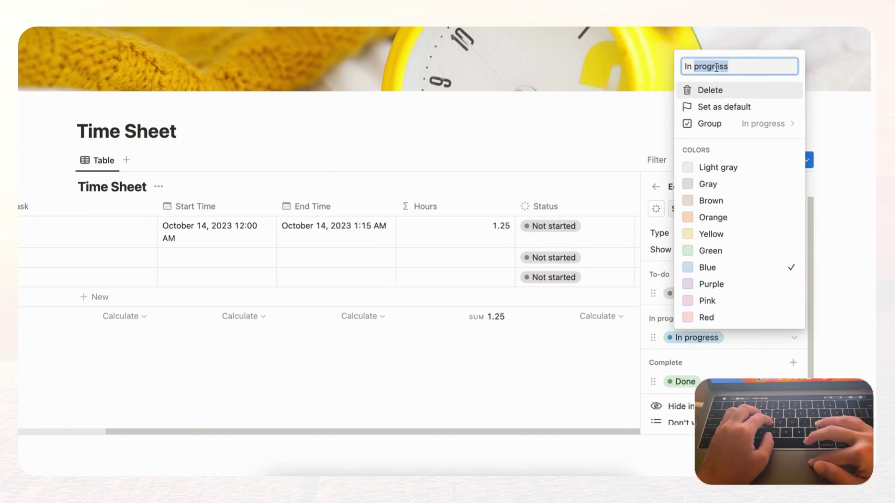
pyautogui.press('super+a')
pyautogui.press('BackSpace')
pyautogui.write('Started')
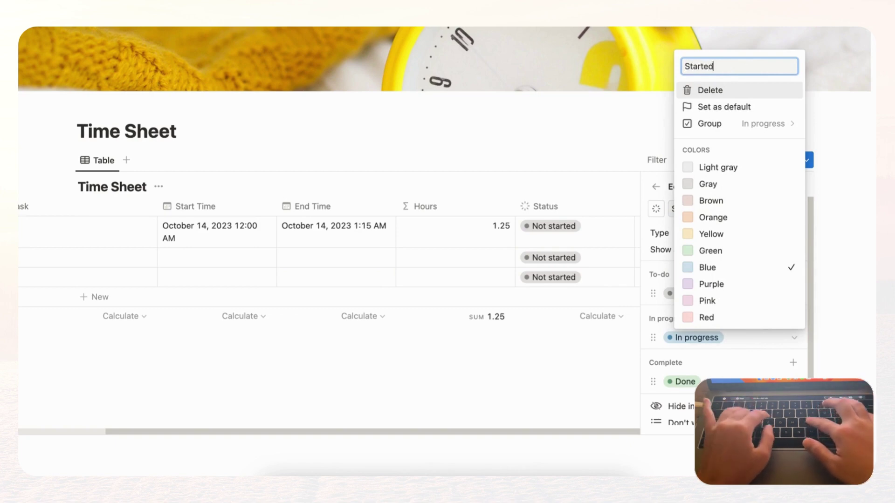
pyautogui.press('Return')
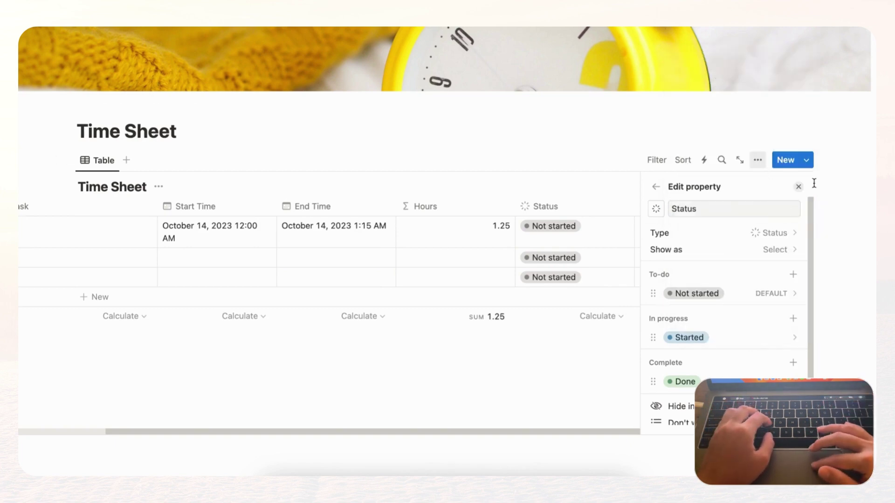
pyautogui.click(798, 187)
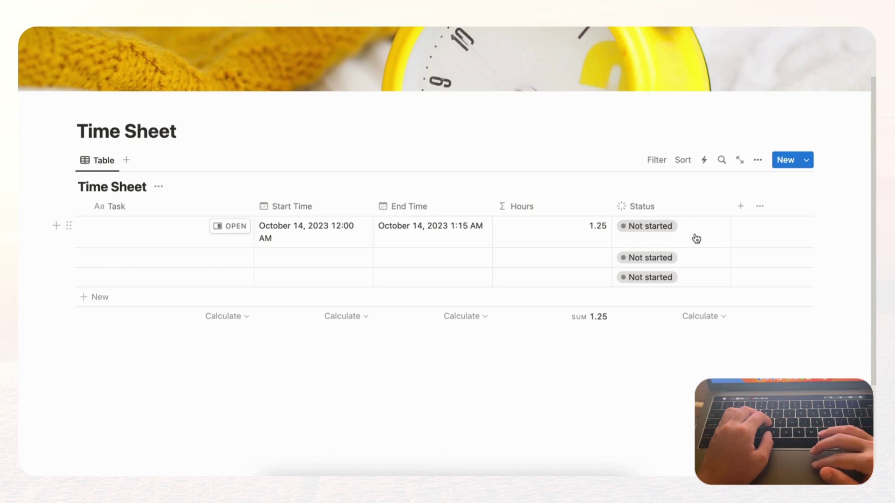
# Step: Start a new automation triggered when Status is set to In progress
pyautogui.click(705, 161)
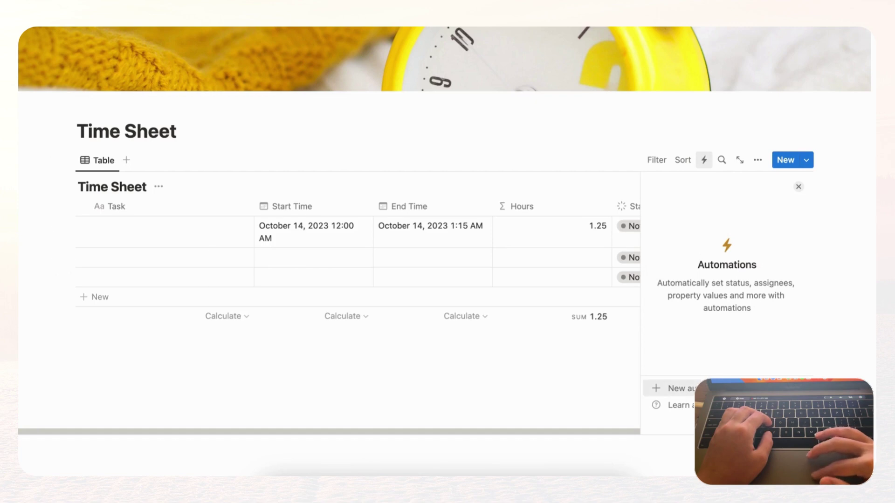
pyautogui.click(693, 391)
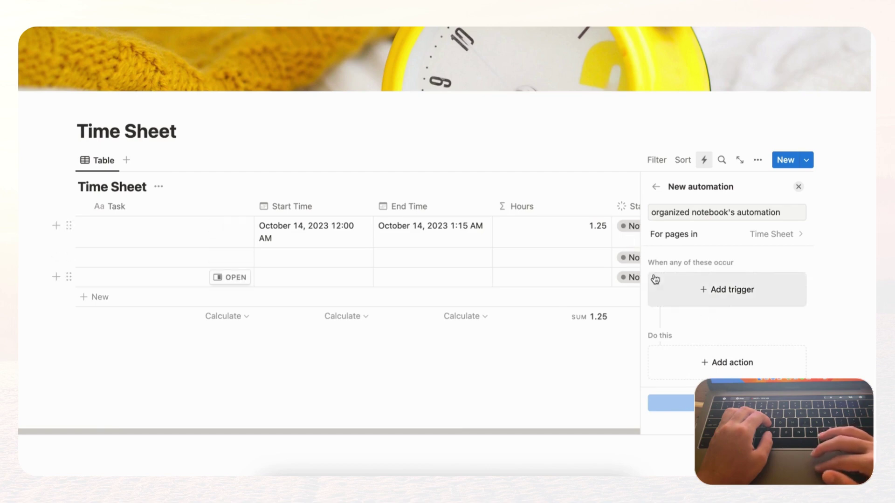
pyautogui.click(724, 291)
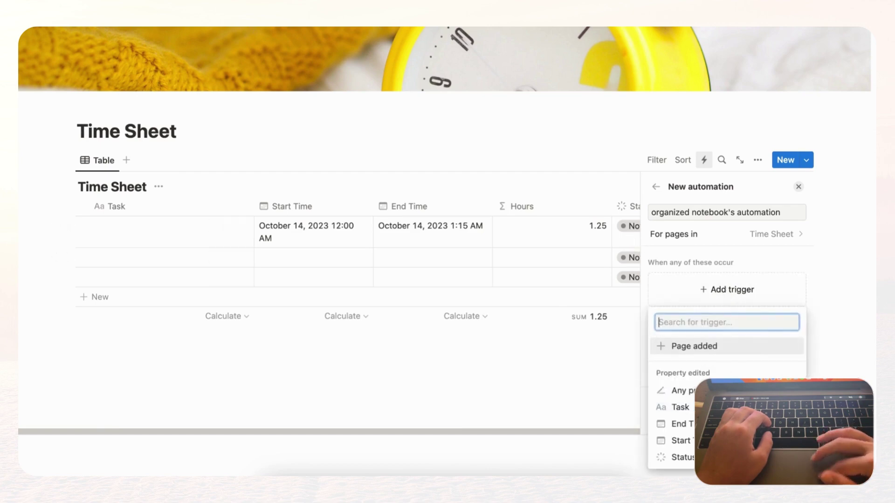
pyautogui.click(681, 457)
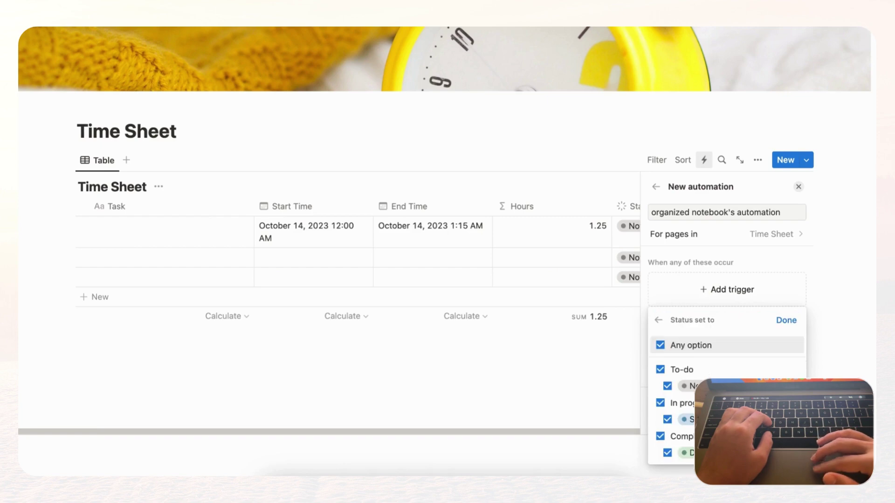
pyautogui.click(660, 370)
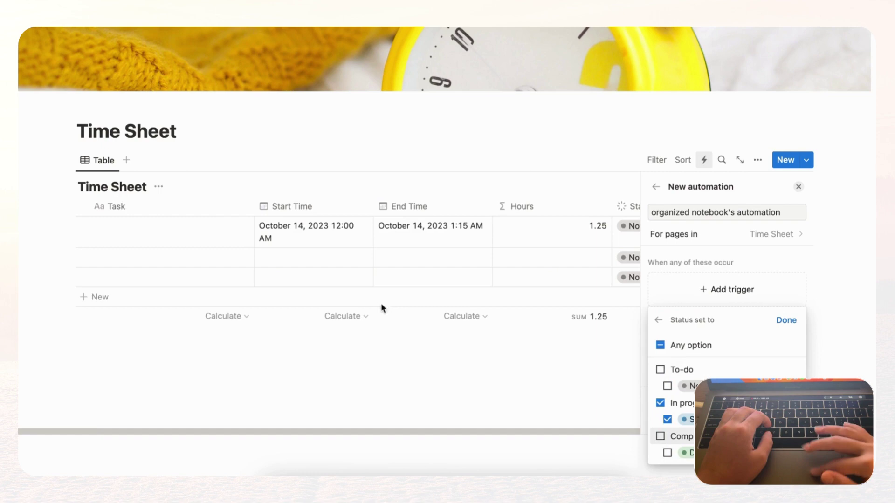
pyautogui.click(787, 323)
# Step: Make the automation set Start Time to Now and create it
pyautogui.click(742, 364)
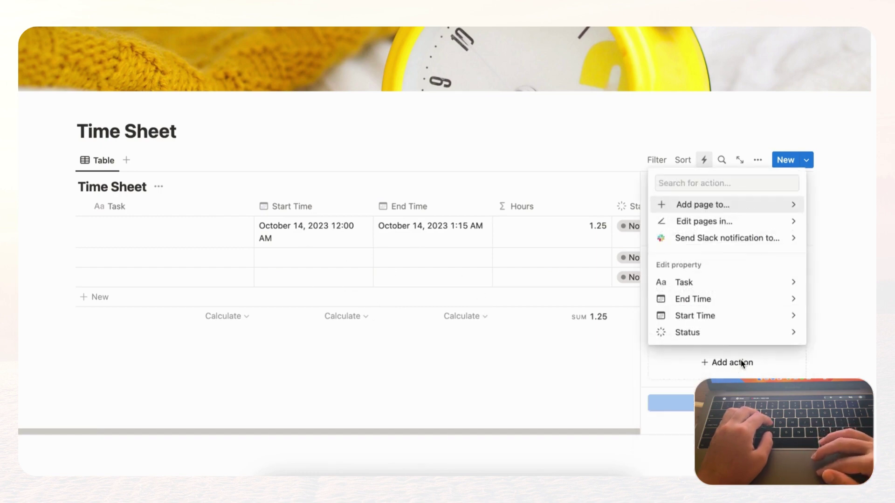
pyautogui.click(773, 315)
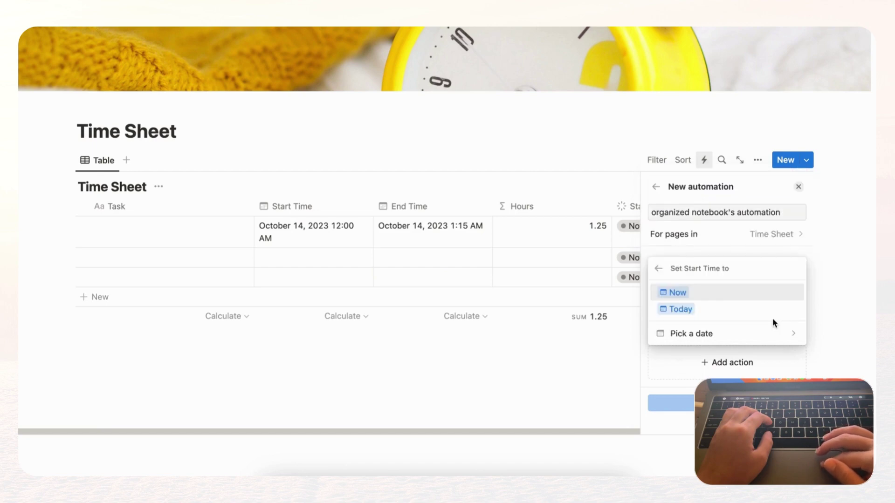
pyautogui.click(713, 297)
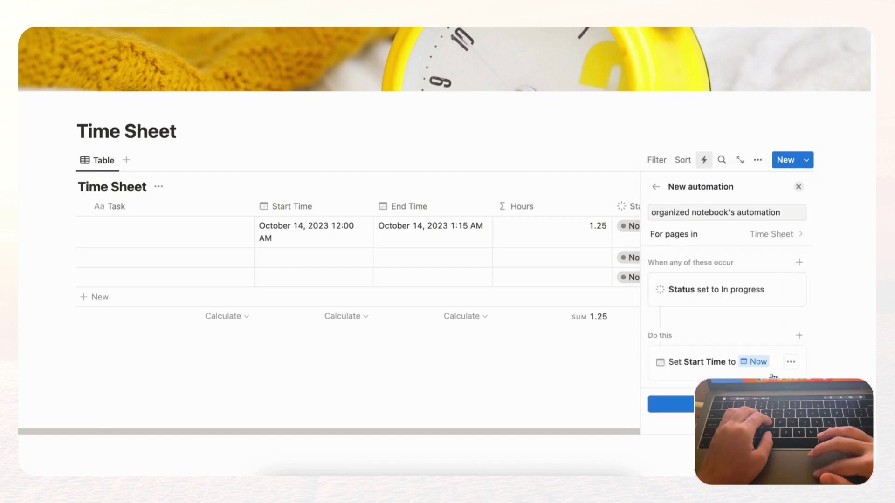
pyautogui.click(764, 404)
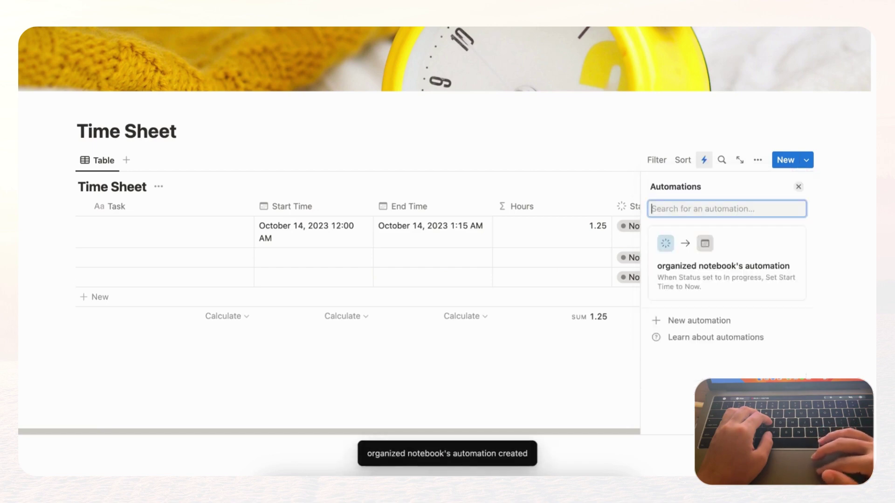
pyautogui.click(798, 187)
pyautogui.click(647, 258)
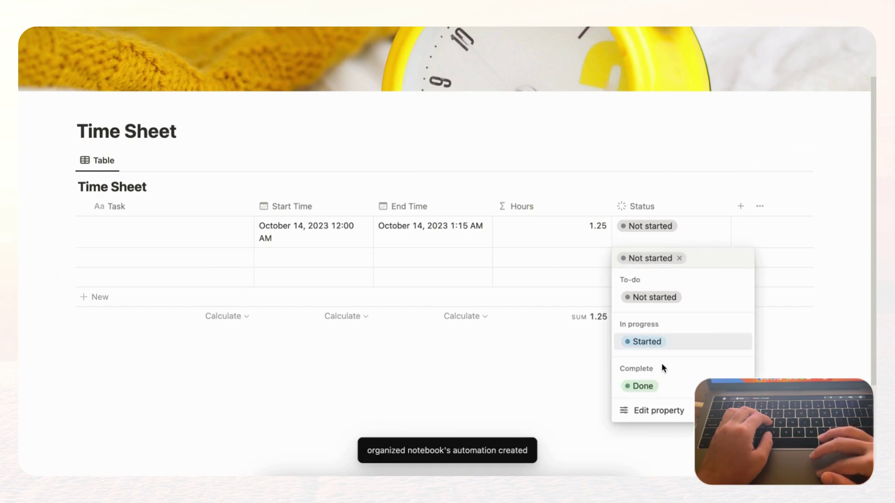
pyautogui.click(662, 344)
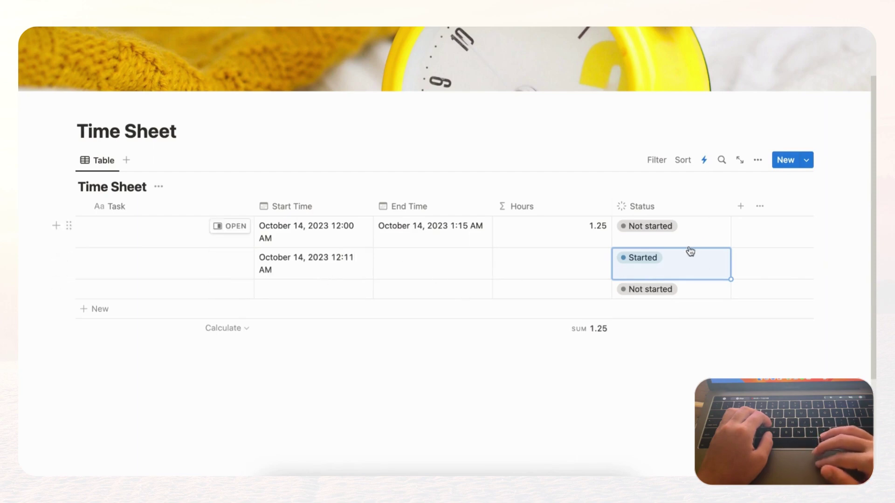
pyautogui.click(663, 260)
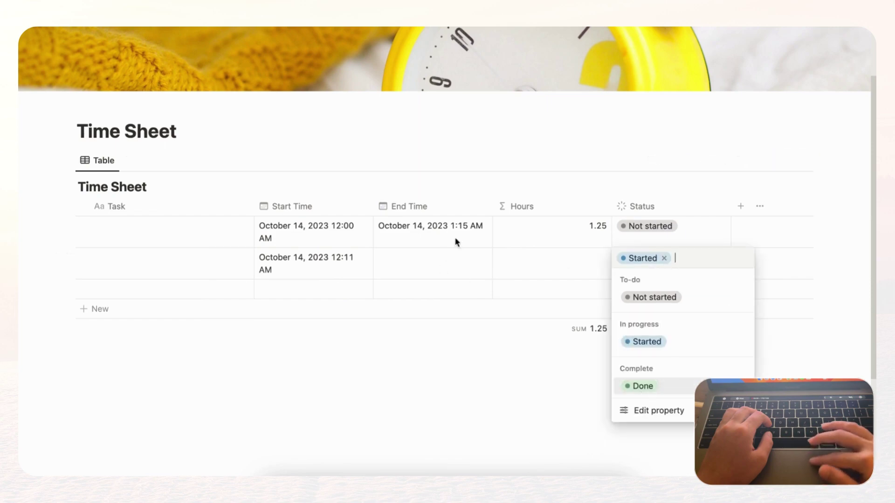
pyautogui.press('Escape')
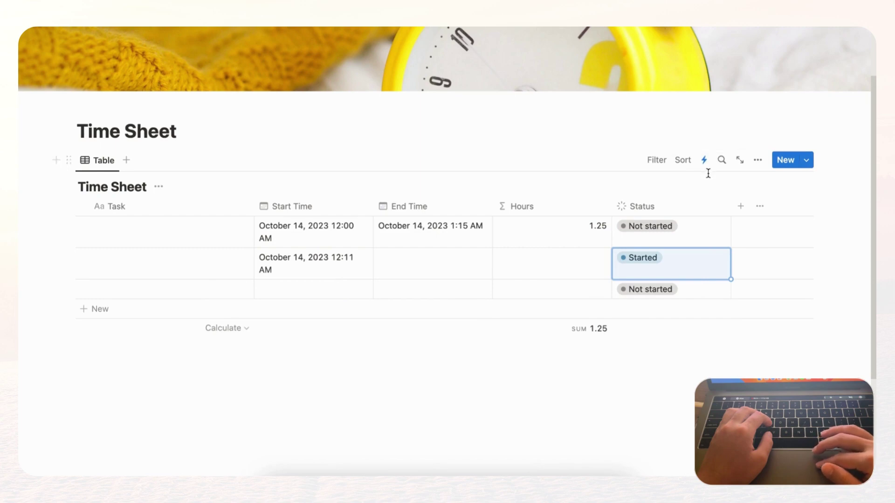
# Step: Start a second automation triggered when Status is set to Complete
pyautogui.click(704, 162)
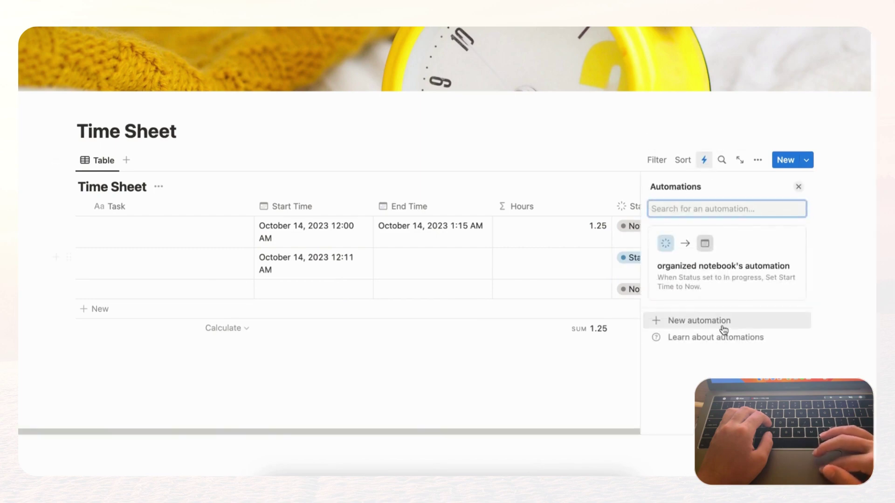
pyautogui.click(706, 322)
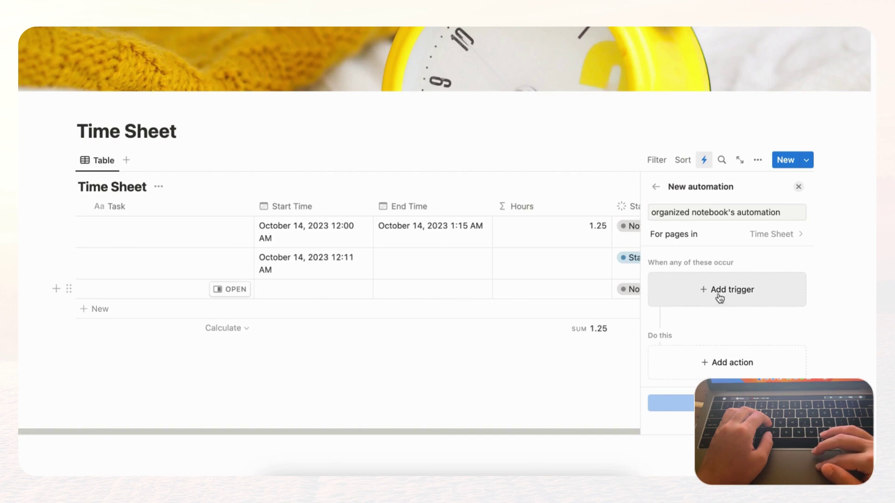
pyautogui.click(737, 303)
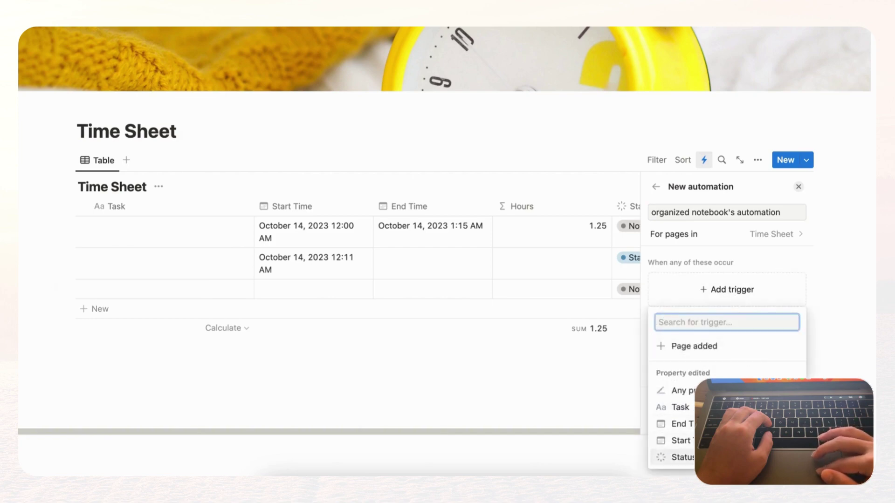
pyautogui.click(678, 458)
pyautogui.click(660, 370)
pyautogui.click(660, 402)
pyautogui.click(786, 321)
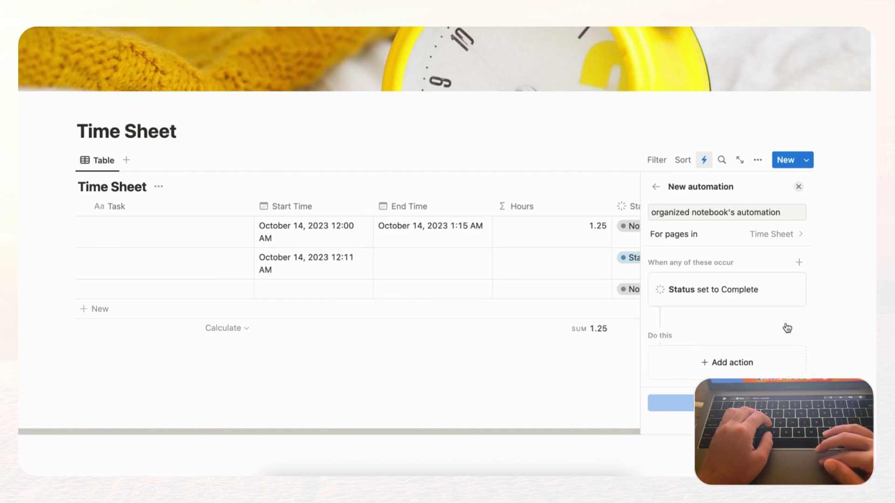
# Step: Make the automation set End Time to Now and create it
pyautogui.click(729, 367)
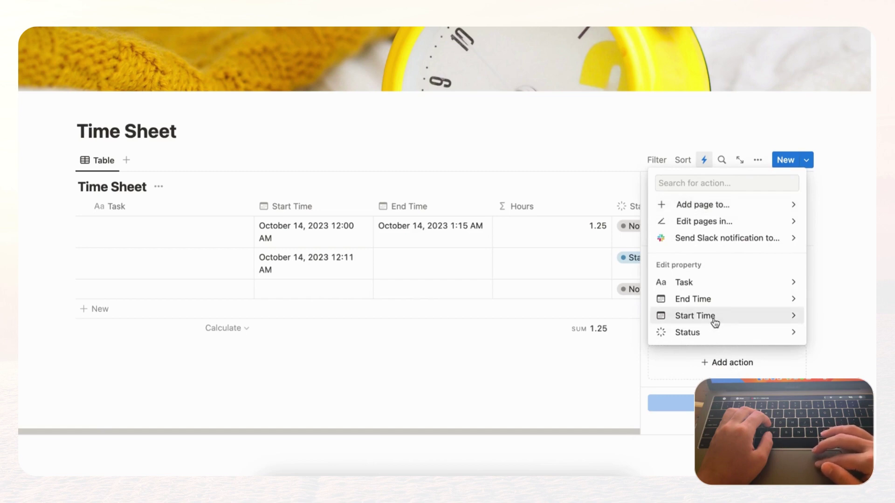
pyautogui.click(717, 300)
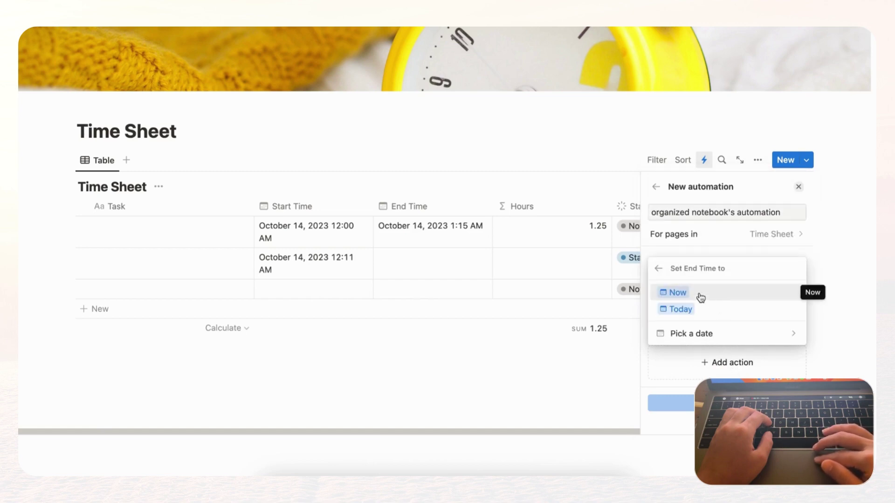
pyautogui.click(701, 295)
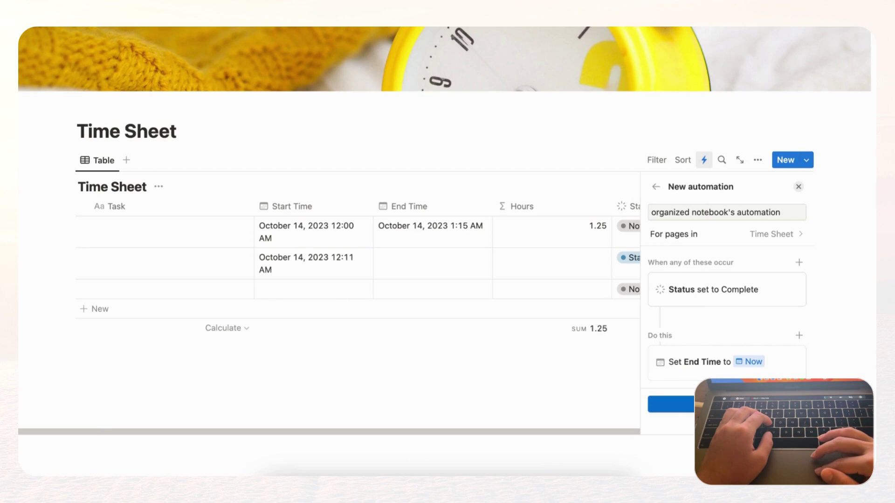
pyautogui.click(713, 405)
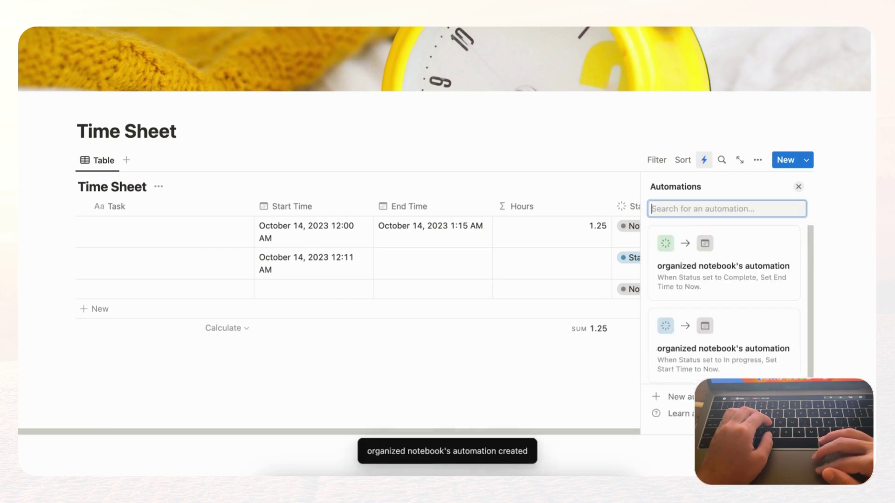
# Step: Set the second entry's Status to Done and the third entry's Status to Started
pyautogui.click(797, 186)
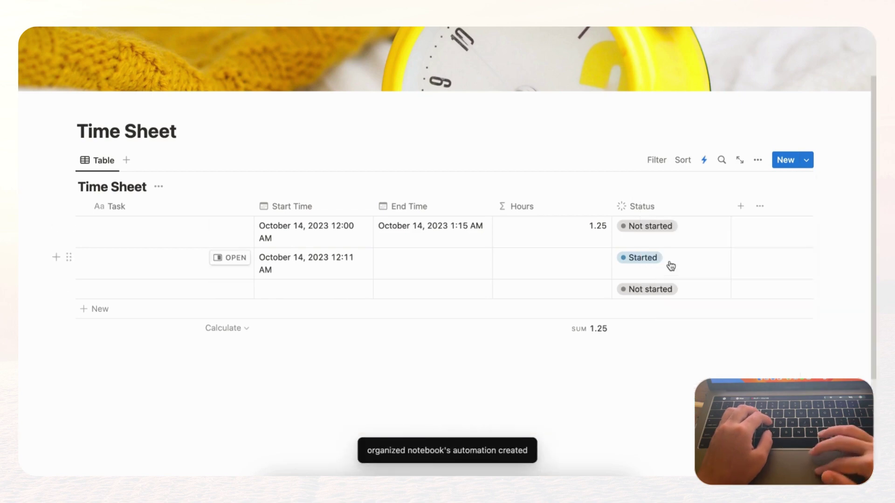
pyautogui.click(649, 258)
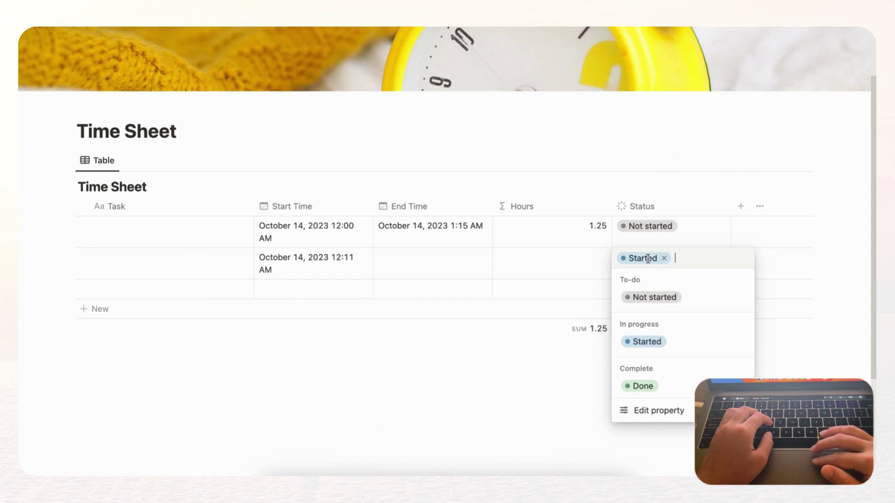
pyautogui.click(670, 386)
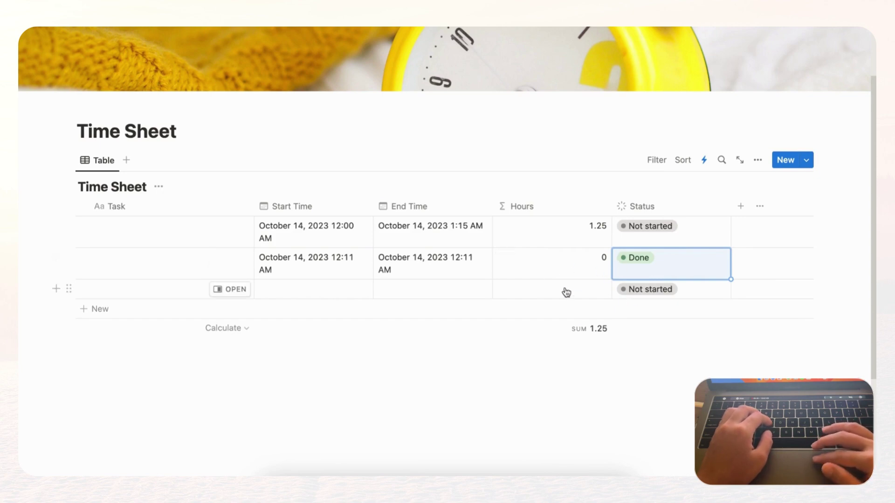
pyautogui.click(650, 289)
pyautogui.click(678, 376)
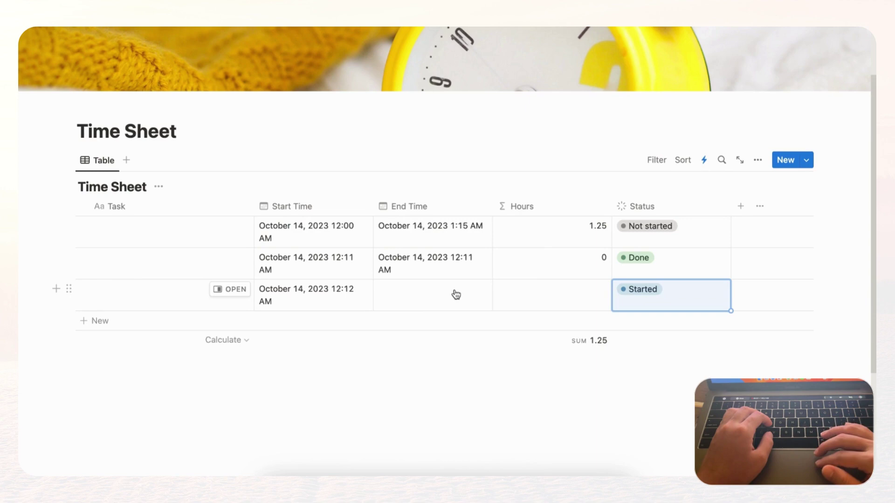
# Step: Add a Multi-select property named Person to the Time Sheet table
pyautogui.click(742, 209)
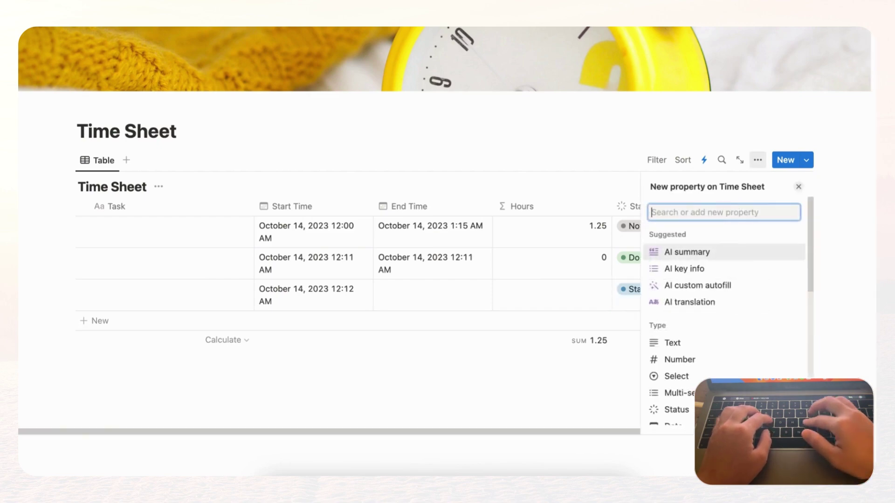
pyautogui.write('pers')
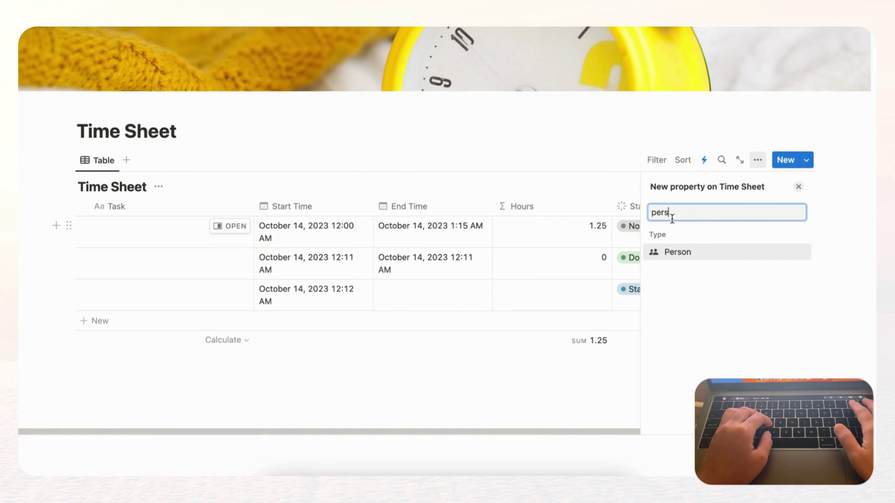
pyautogui.press('BackSpace')
pyautogui.press('BackSpace')
pyautogui.press('BackSpace')
pyautogui.press('BackSpace')
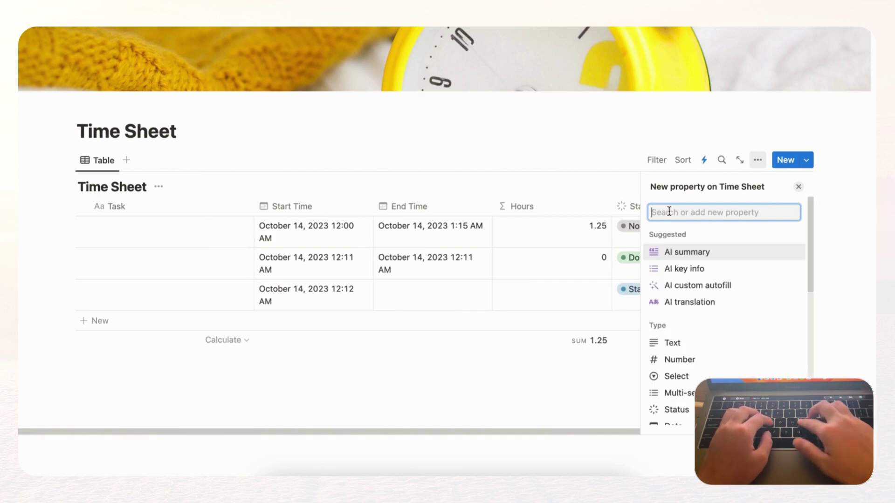
pyautogui.write('mult')
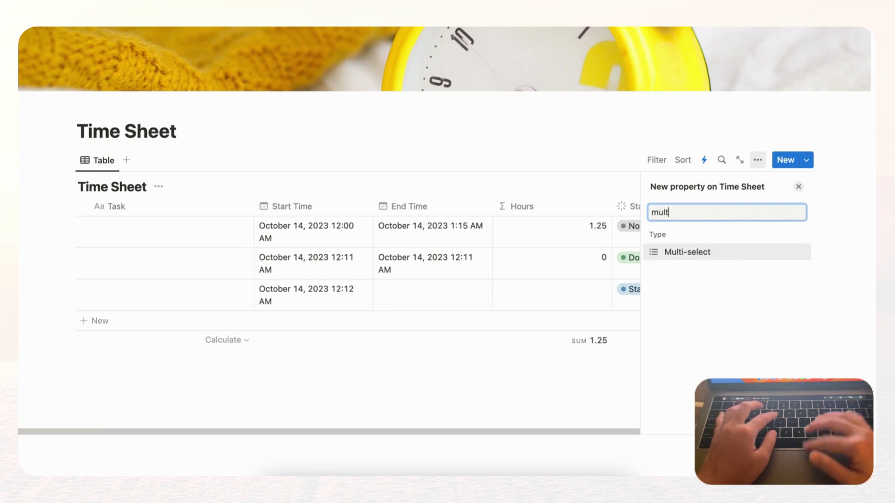
pyautogui.click(687, 254)
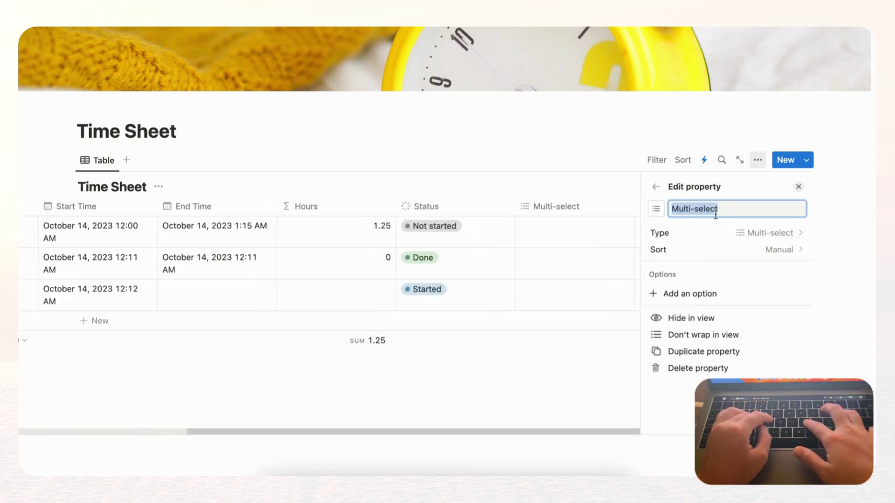
pyautogui.write('Person')
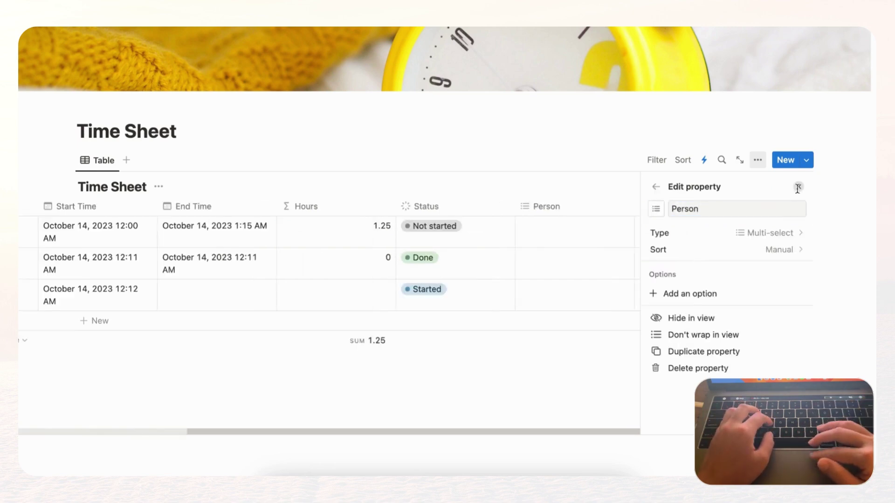
pyautogui.click(799, 186)
pyautogui.click(683, 226)
# Step: Tag row one with a new John person option and row two with a new Kate option
pyautogui.write('John')
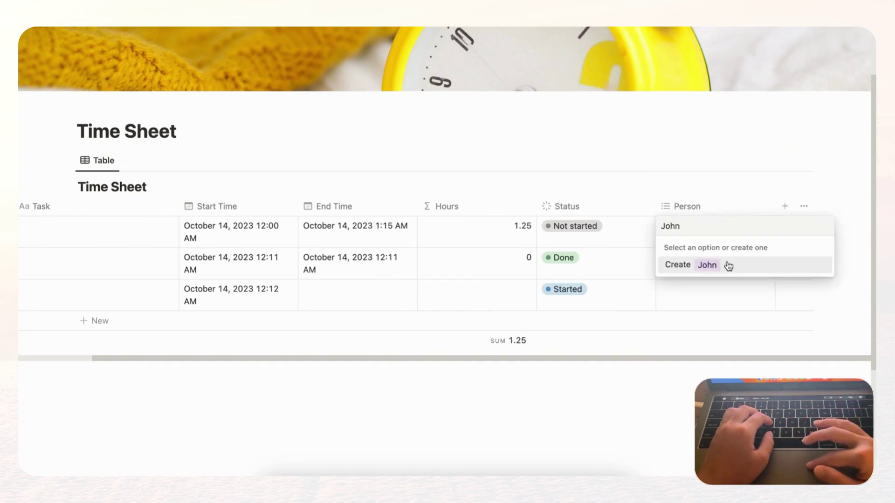
pyautogui.click(729, 265)
pyautogui.press('Escape')
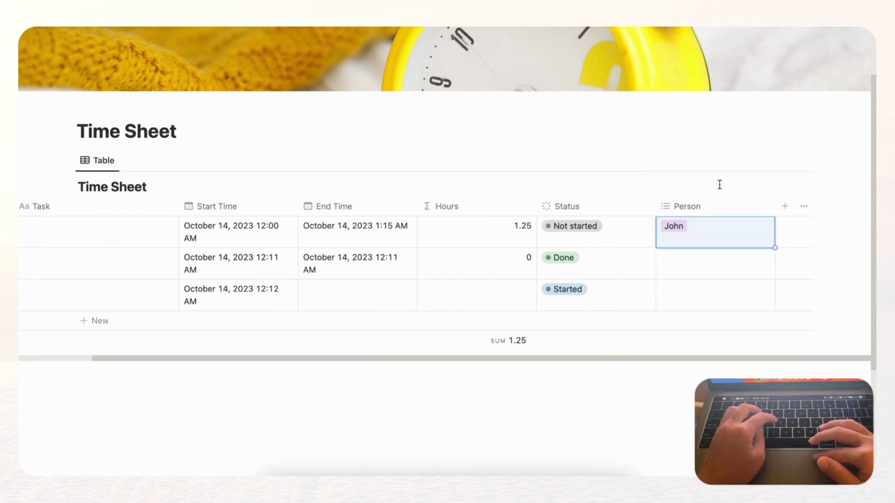
pyautogui.click(699, 264)
pyautogui.write('Kate')
pyautogui.press('Return')
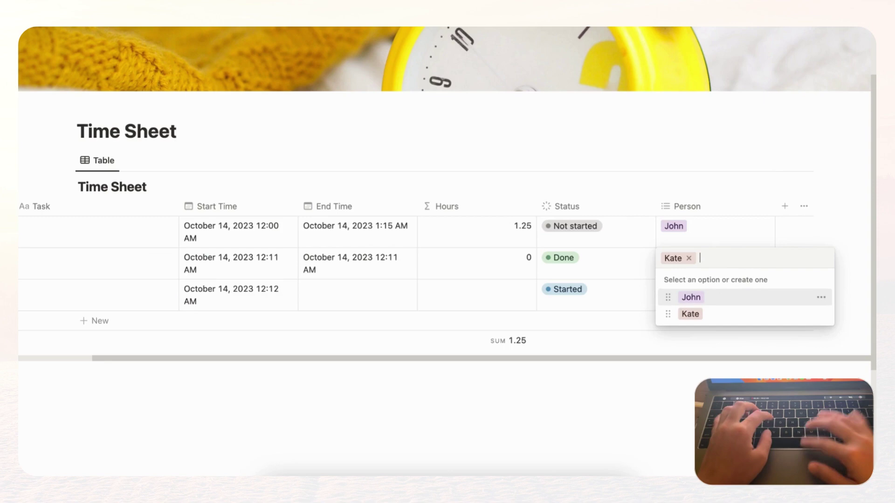
pyautogui.press('Escape')
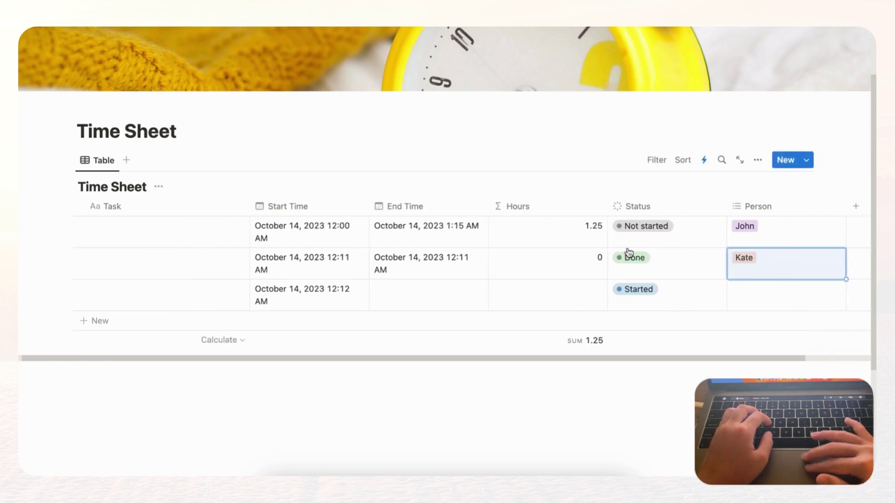
pyautogui.hscroll(-3, 626, 253)
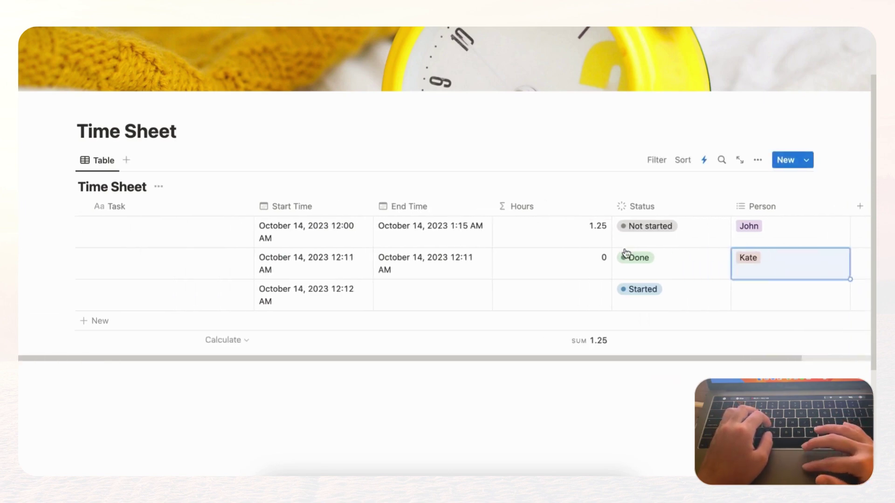
# Step: Group the table by Person, hiding groups with no entries
pyautogui.click(758, 161)
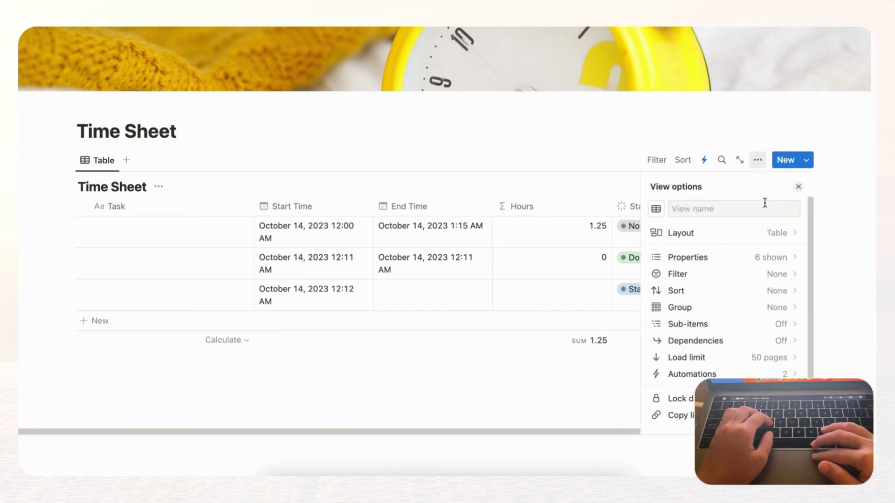
pyautogui.click(750, 309)
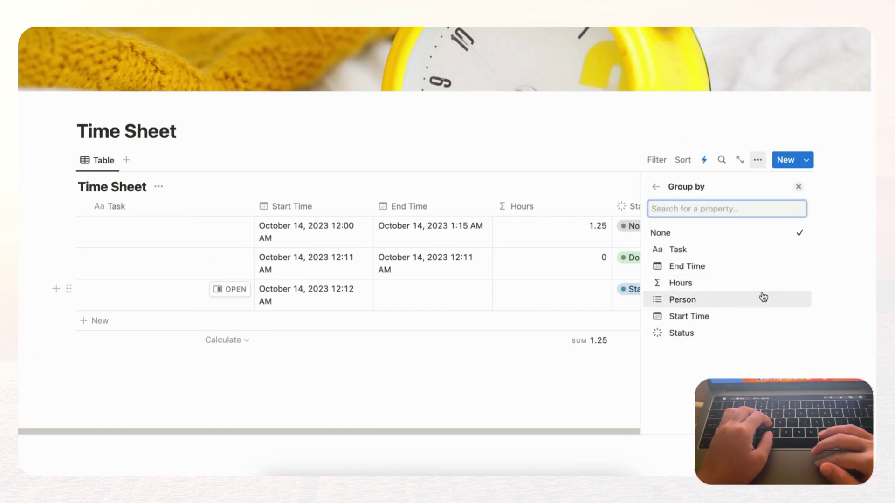
pyautogui.click(764, 303)
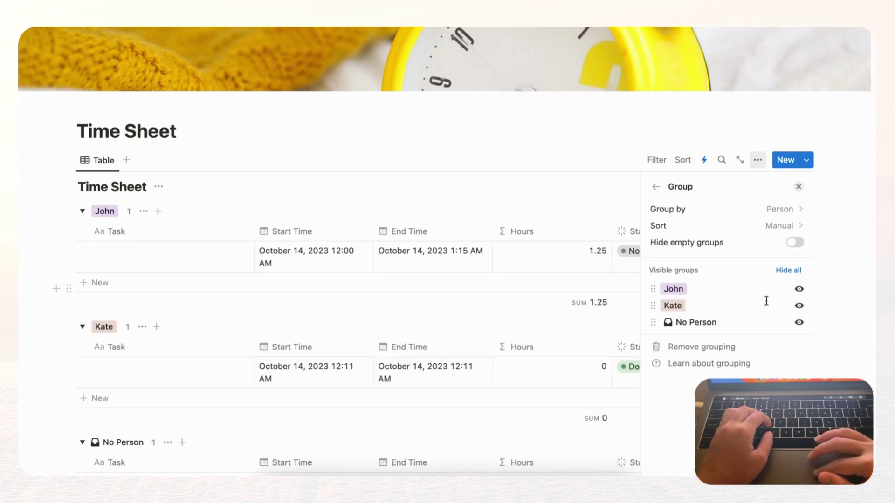
pyautogui.click(795, 242)
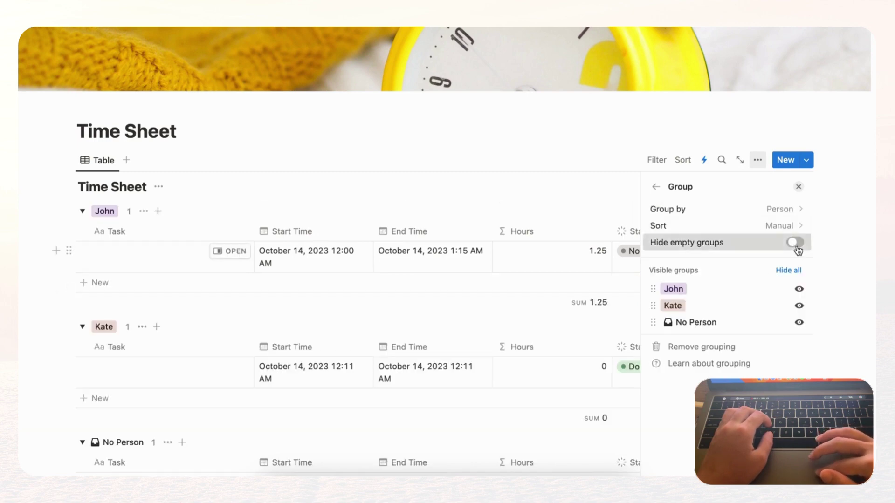
pyautogui.click(799, 189)
pyautogui.scroll(-3, 611, 300)
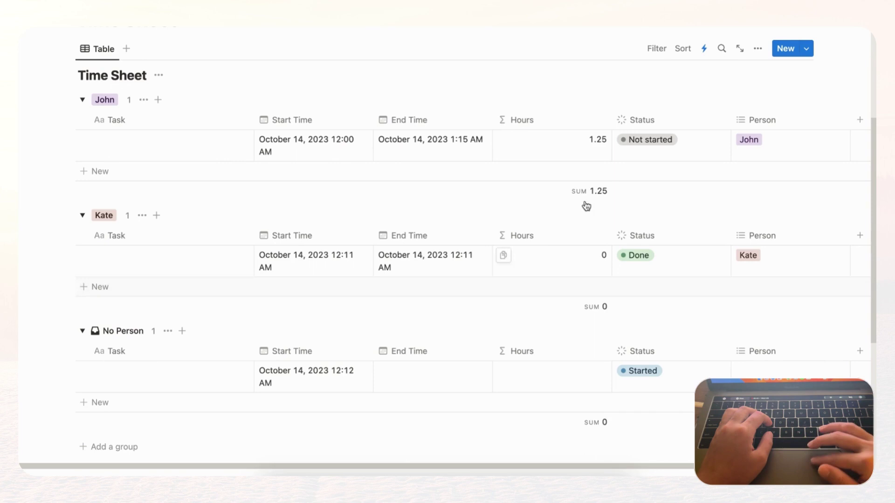
pyautogui.scroll(3, 565, 190)
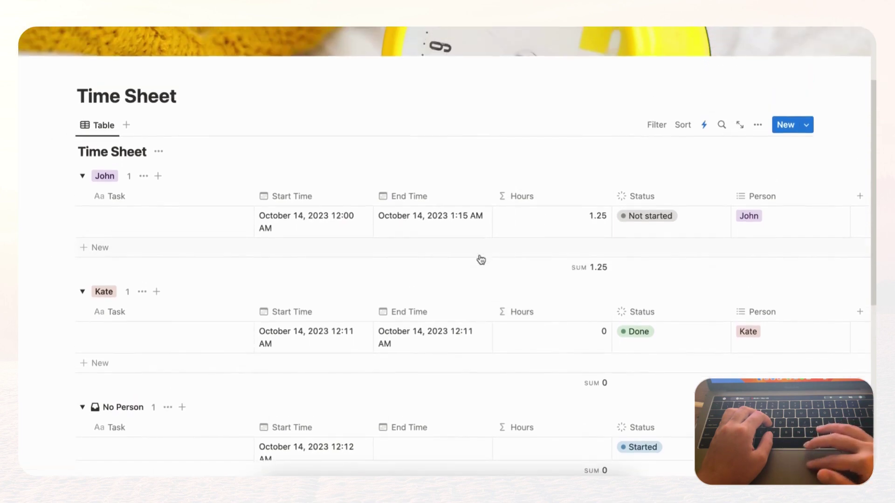
# Step: Set Group by back to None so all rows share one plain table
pyautogui.click(757, 125)
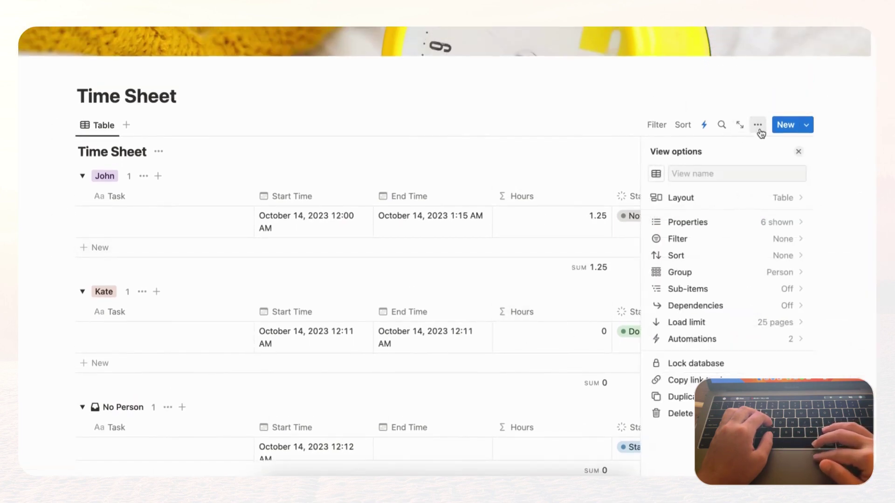
pyautogui.click(794, 274)
pyautogui.click(788, 175)
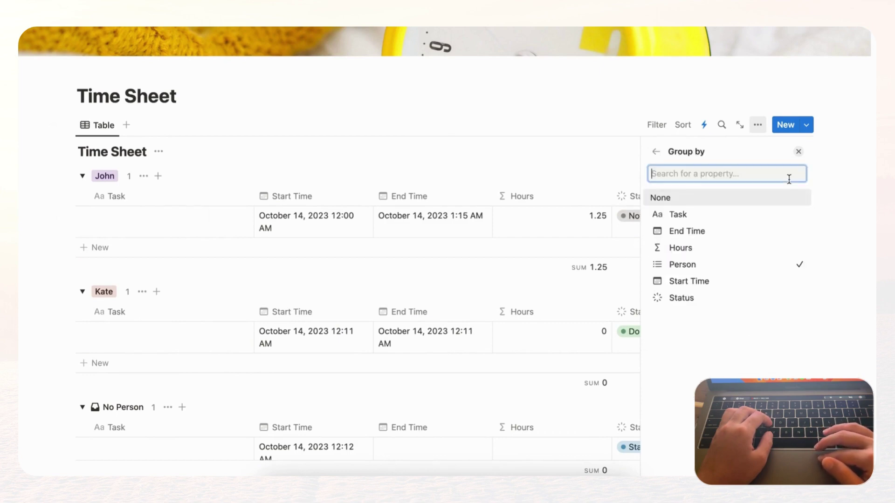
pyautogui.click(759, 200)
pyautogui.click(798, 151)
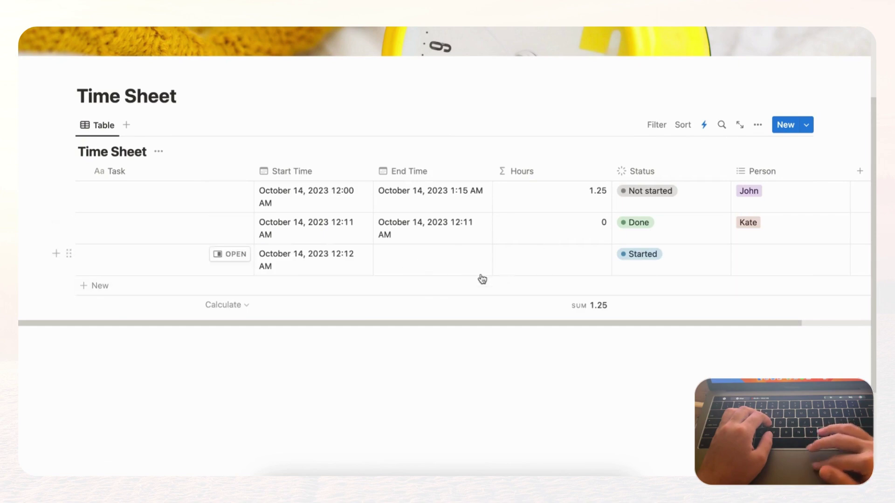
# Step: Set the third entry's Status to Done, auto-filling its End Time at 12:13 AM
pyautogui.click(668, 261)
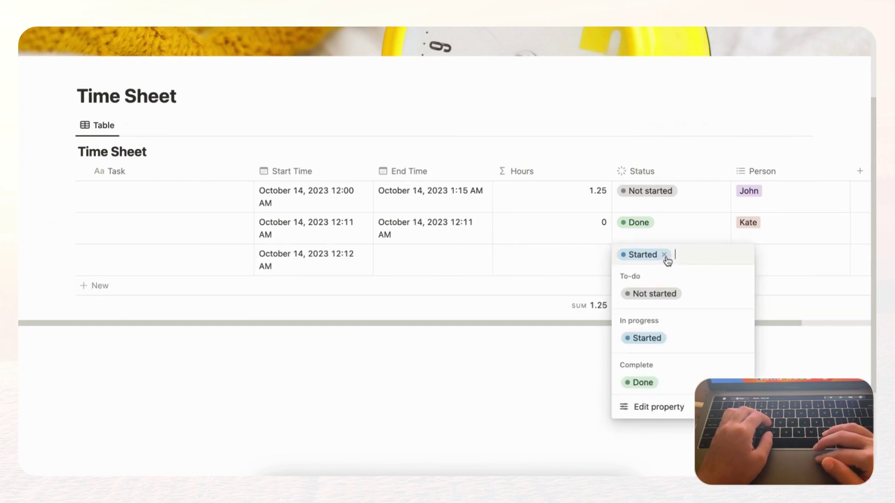
pyautogui.click(663, 389)
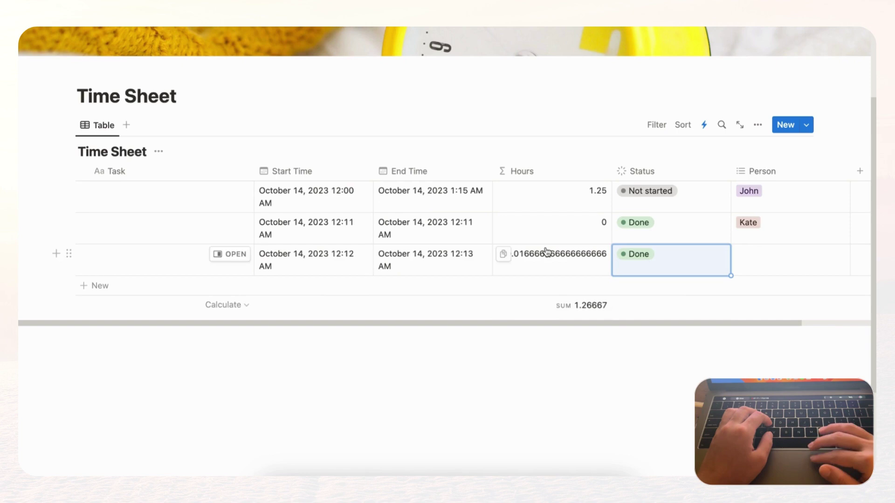
pyautogui.scroll(1, 543, 250)
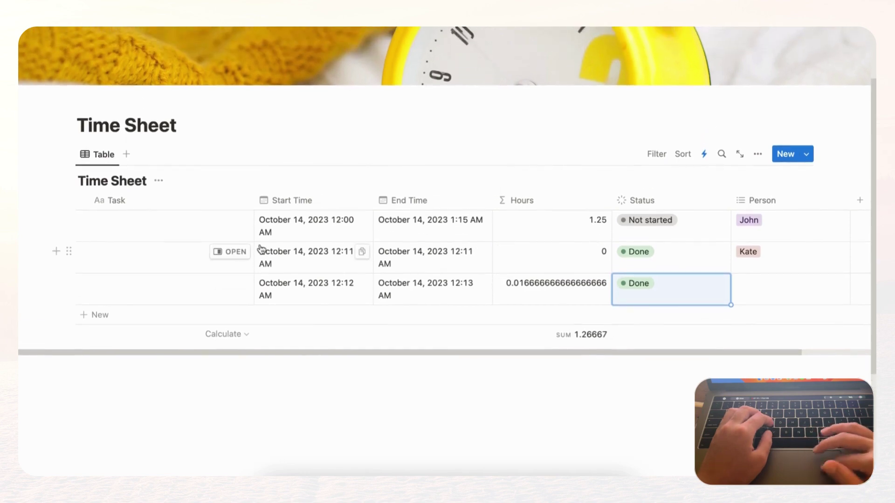
# Step: Title the three entries Task 1, Task 2 and Task 3
pyautogui.click(138, 231)
pyautogui.write('Task 1')
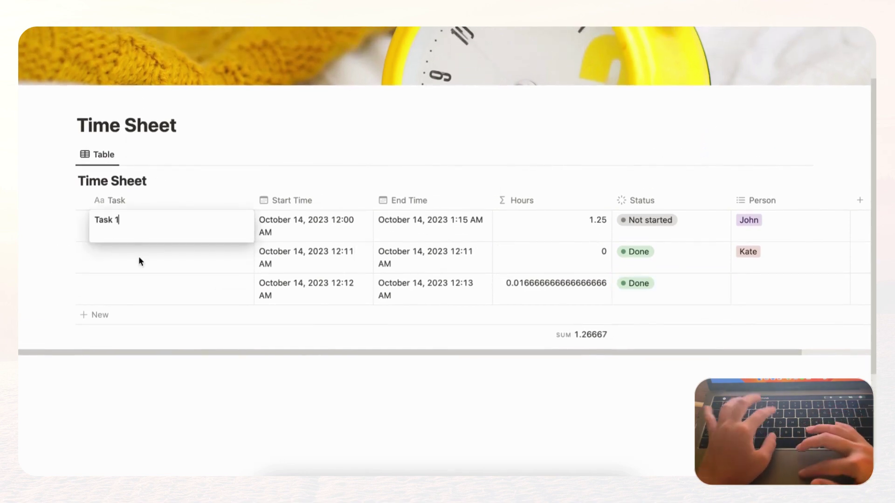
pyautogui.press('Return')
pyautogui.click(137, 264)
pyautogui.write('Task 2')
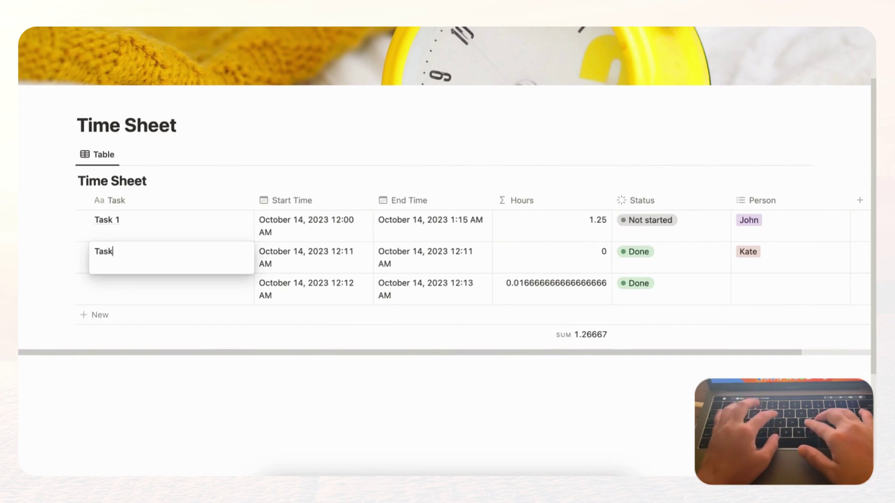
pyautogui.press('Escape')
pyautogui.click(118, 295)
pyautogui.write('Task 3')
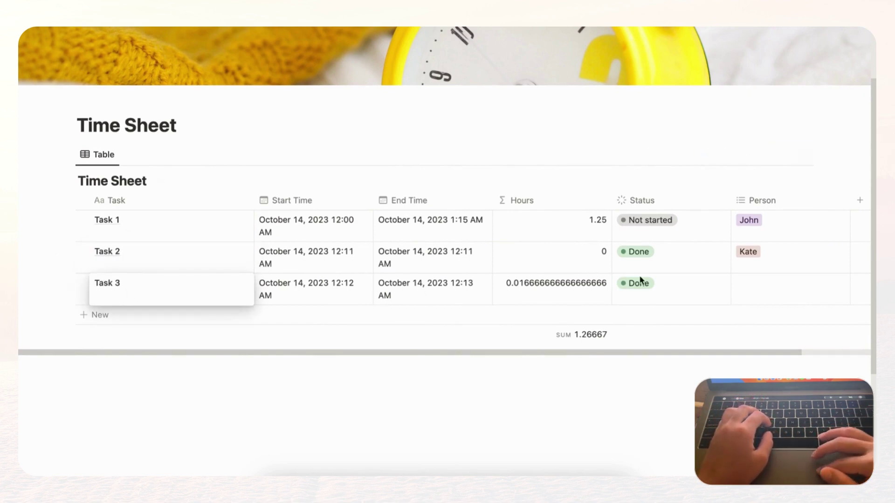
pyautogui.press('Escape')
# Step: Assign John as the third entry's Person
pyautogui.click(783, 291)
pyautogui.click(767, 329)
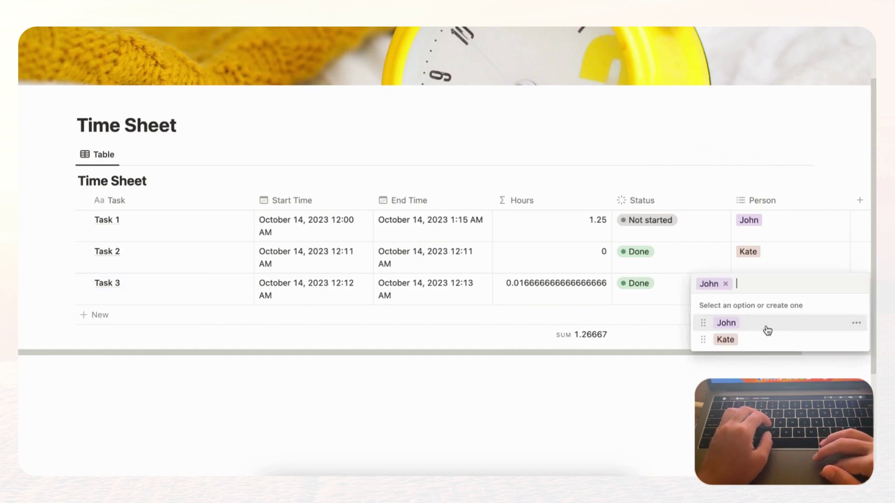
pyautogui.press('Escape')
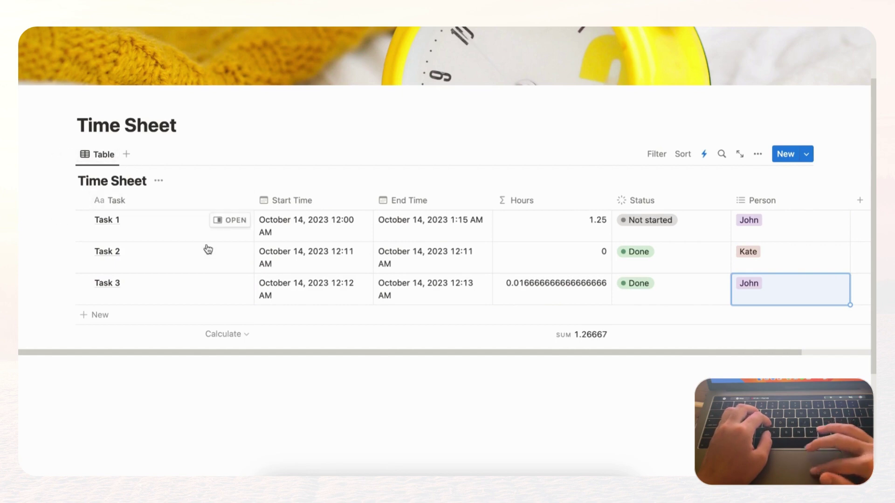
# Step: Duplicate the Table view and name the copy By Month
pyautogui.click(102, 156)
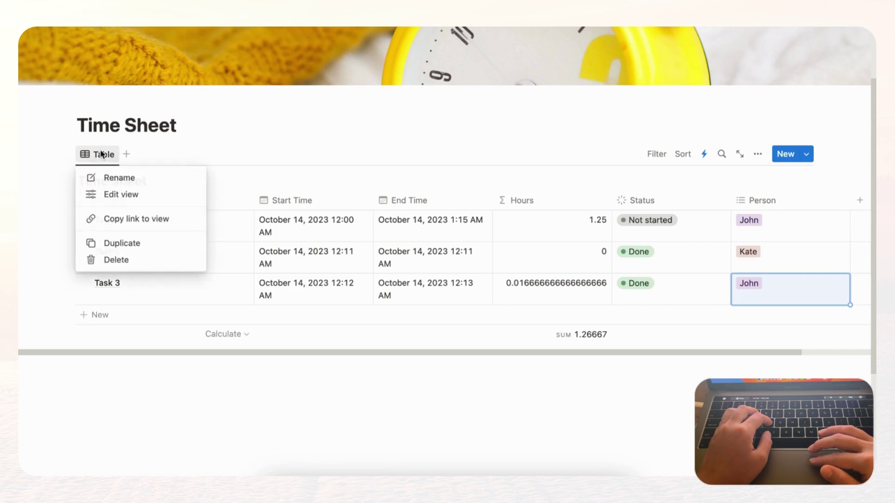
pyautogui.click(160, 244)
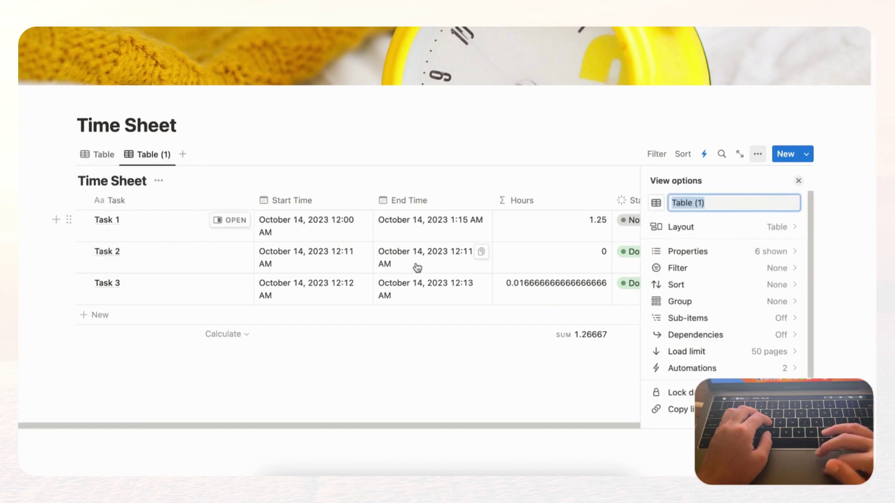
pyautogui.write('By')
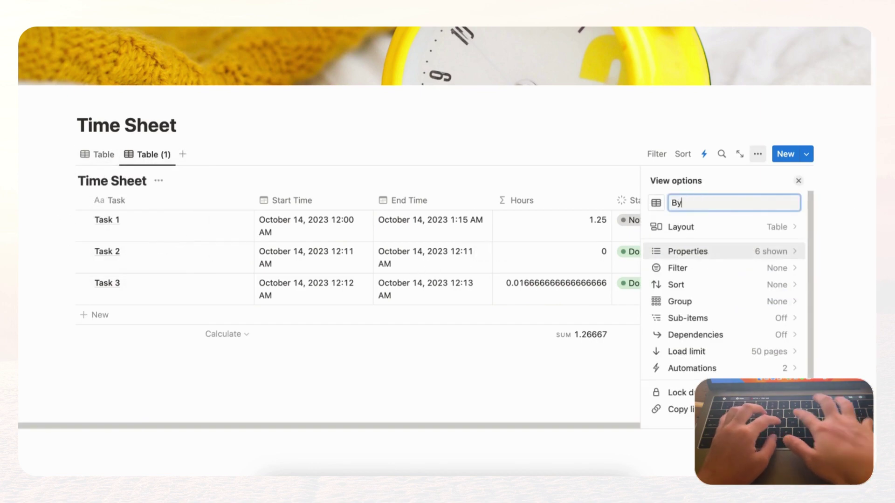
pyautogui.write(' Month')
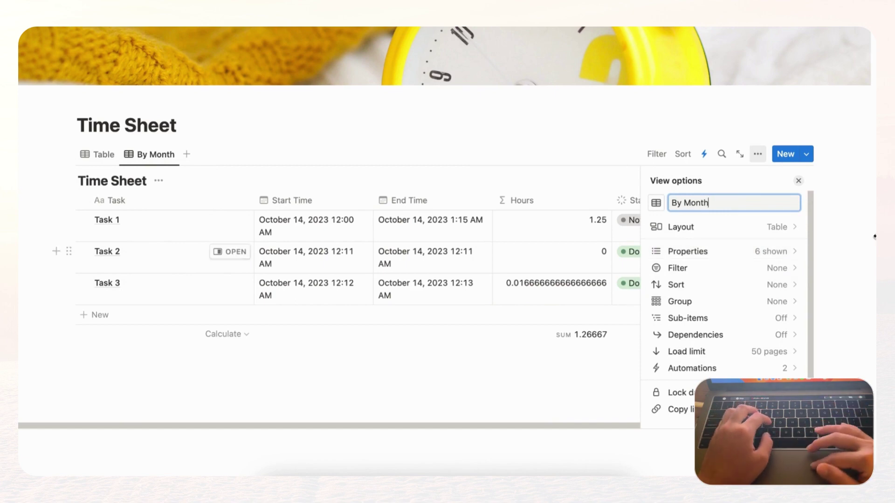
pyautogui.click(798, 180)
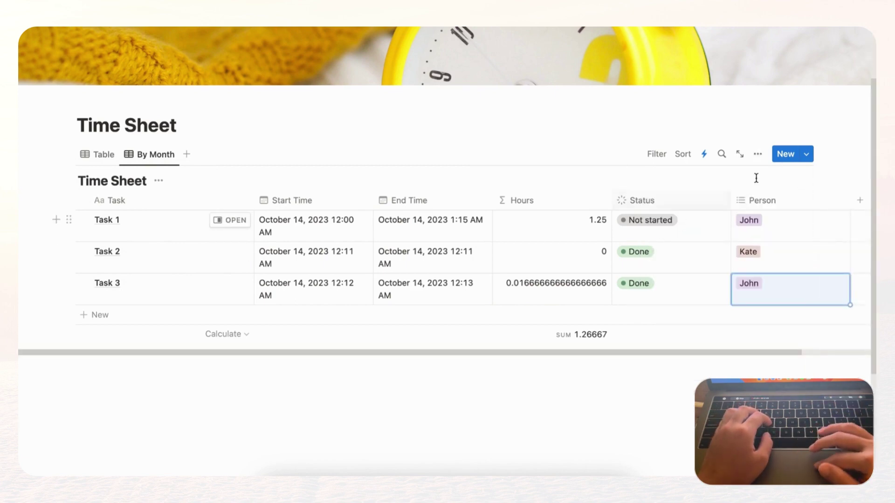
pyautogui.click(758, 158)
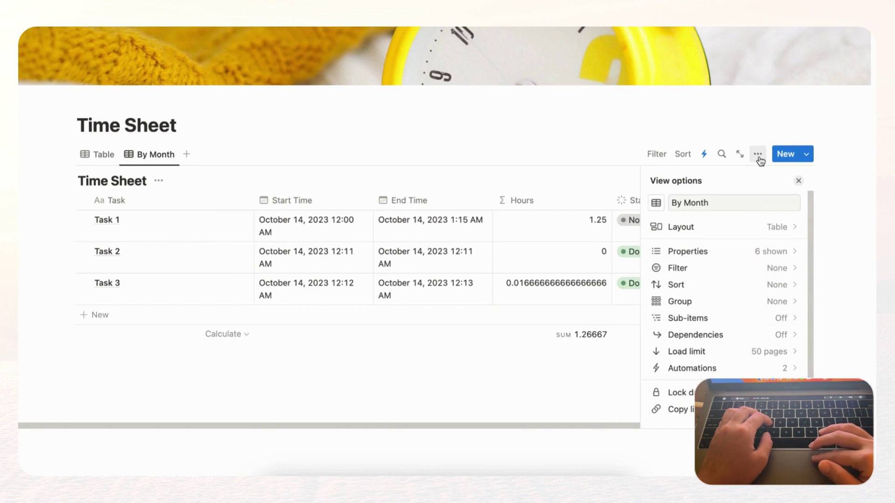
# Step: Group the By Month view by End Time, bucketed by month
pyautogui.click(765, 300)
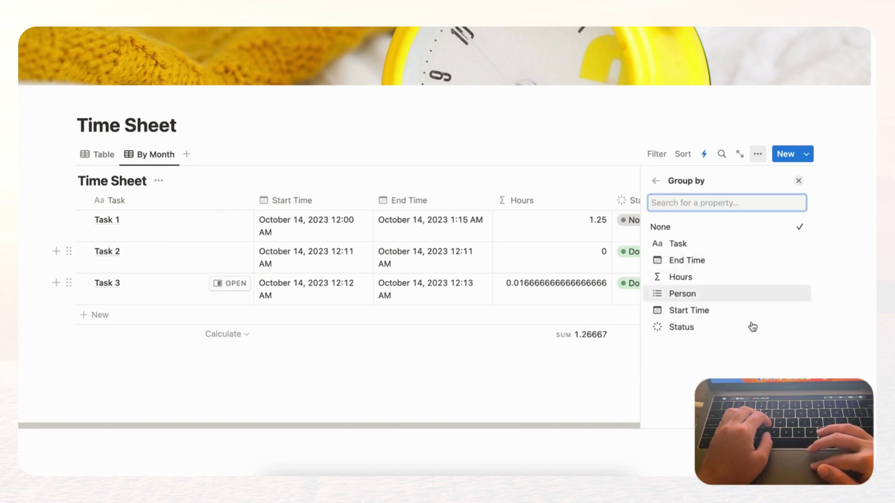
pyautogui.click(734, 264)
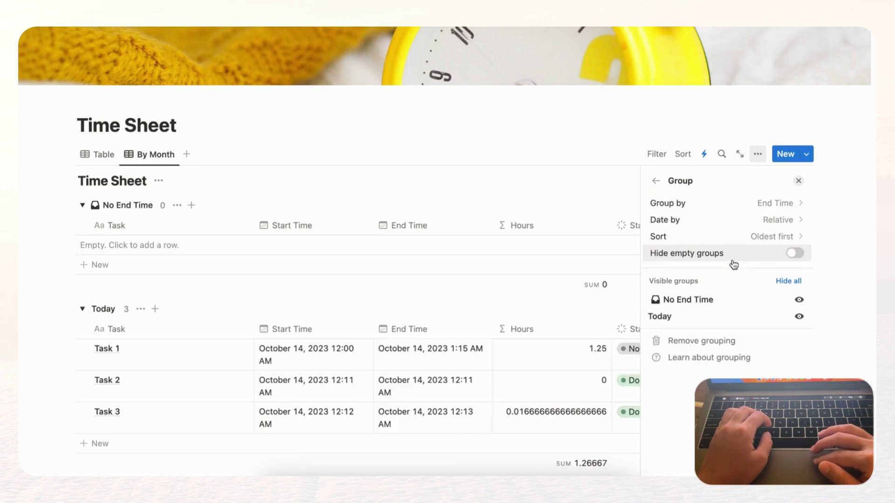
pyautogui.click(784, 217)
pyautogui.click(766, 295)
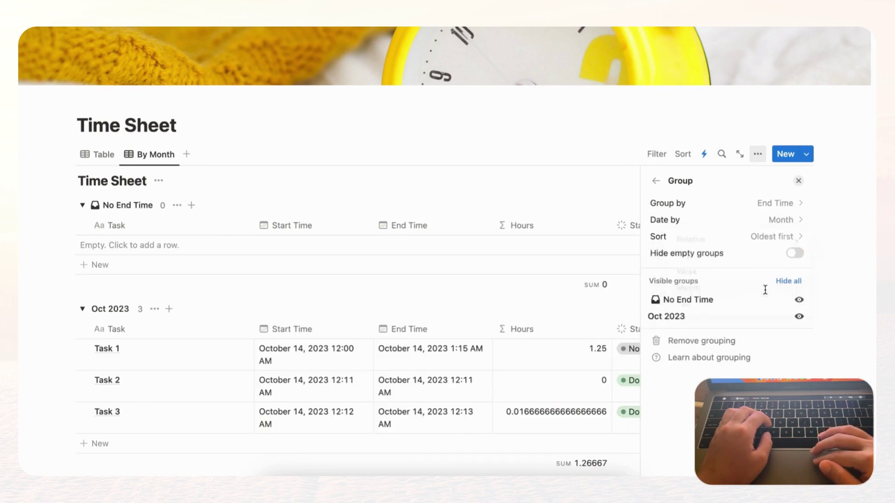
pyautogui.click(799, 182)
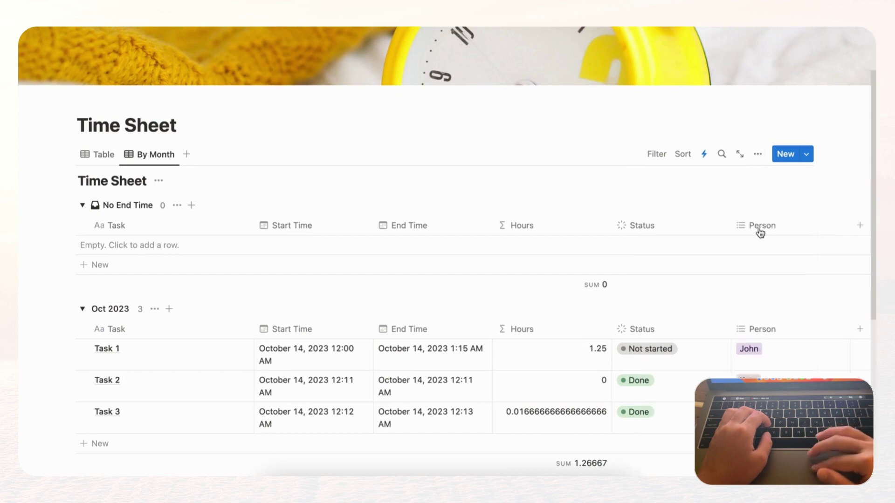
pyautogui.scroll(-3, 747, 252)
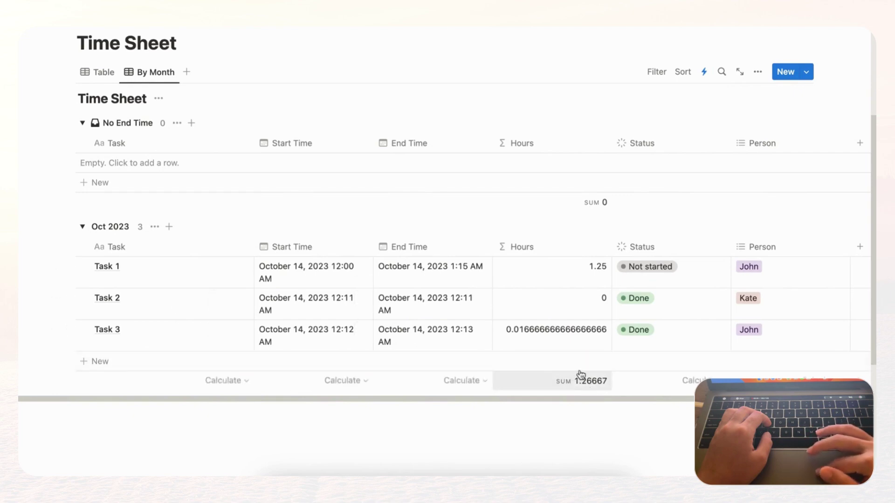
pyautogui.scroll(3, 539, 314)
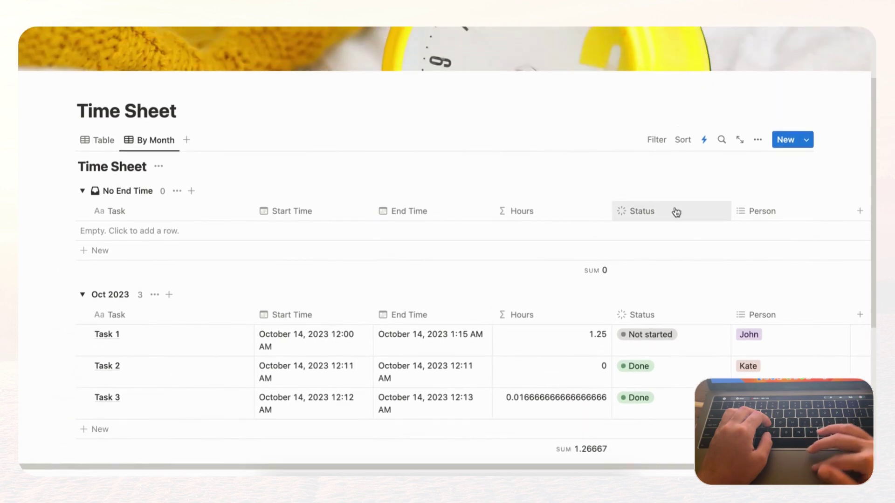
# Step: Hide empty month groups and sort the groups newest first
pyautogui.click(758, 141)
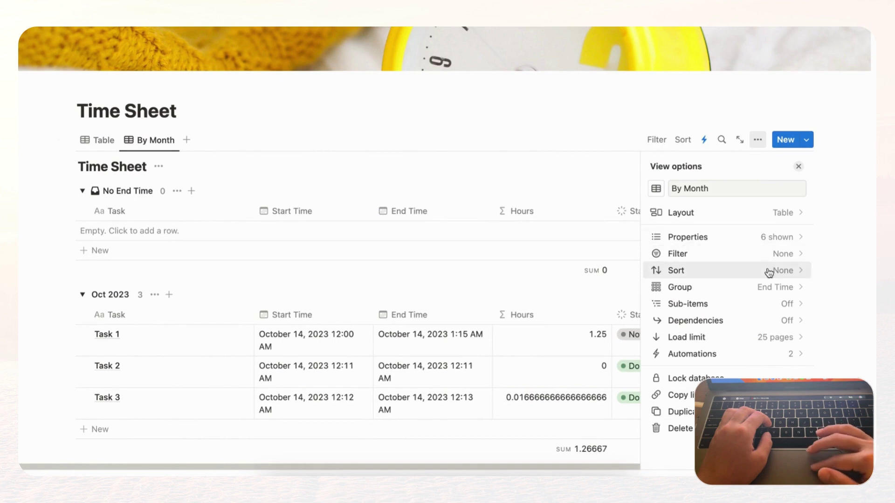
pyautogui.click(774, 288)
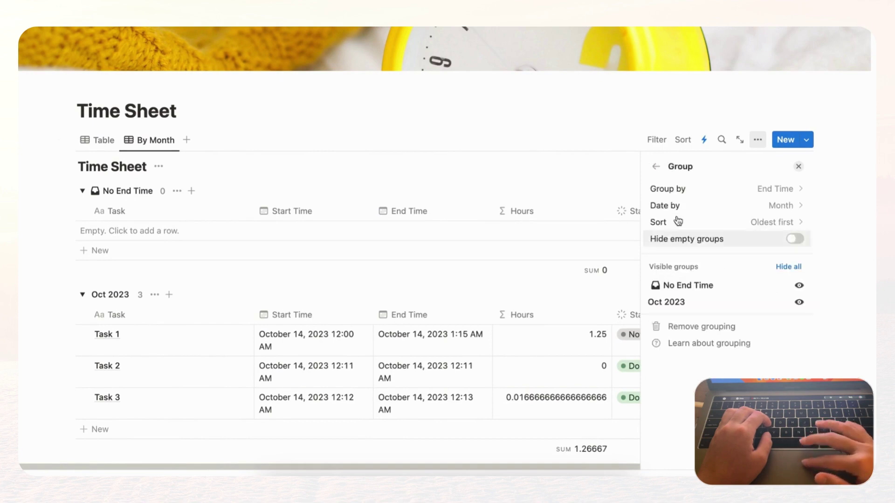
pyautogui.click(795, 239)
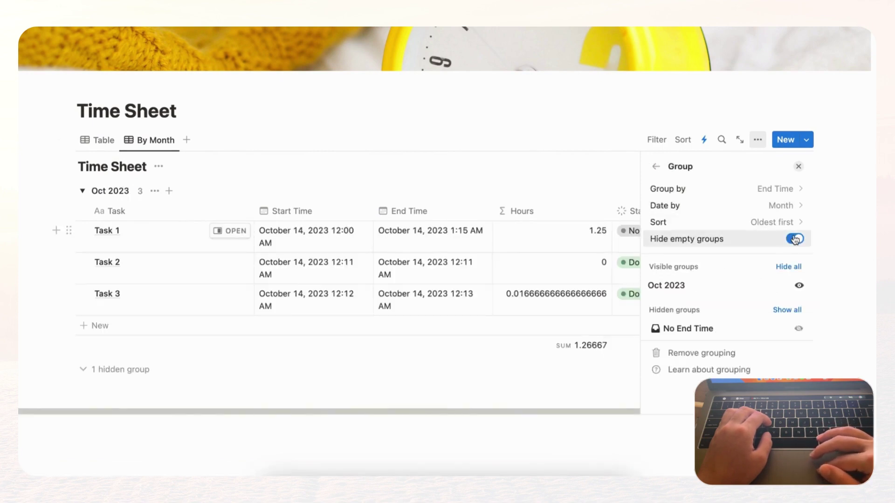
pyautogui.click(733, 223)
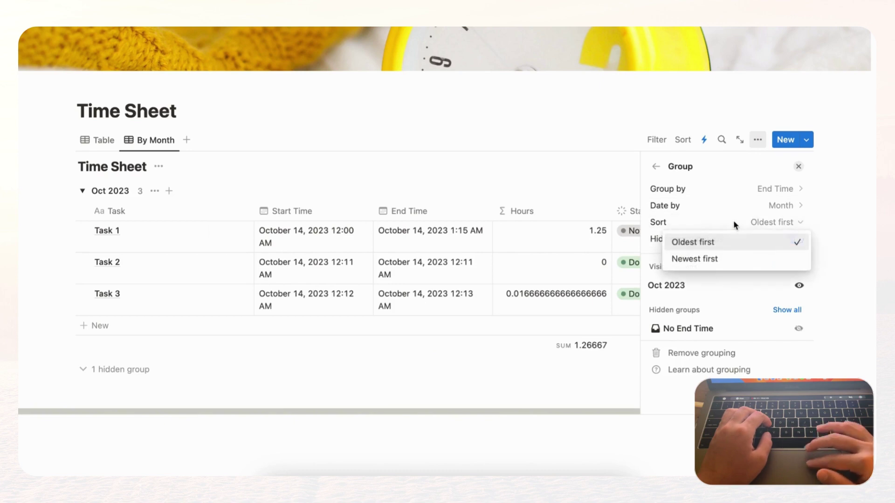
pyautogui.click(727, 264)
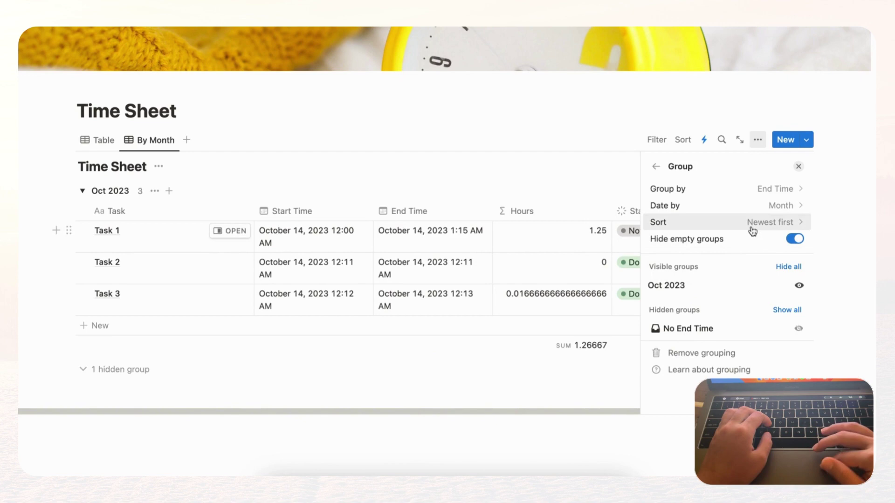
pyautogui.click(798, 167)
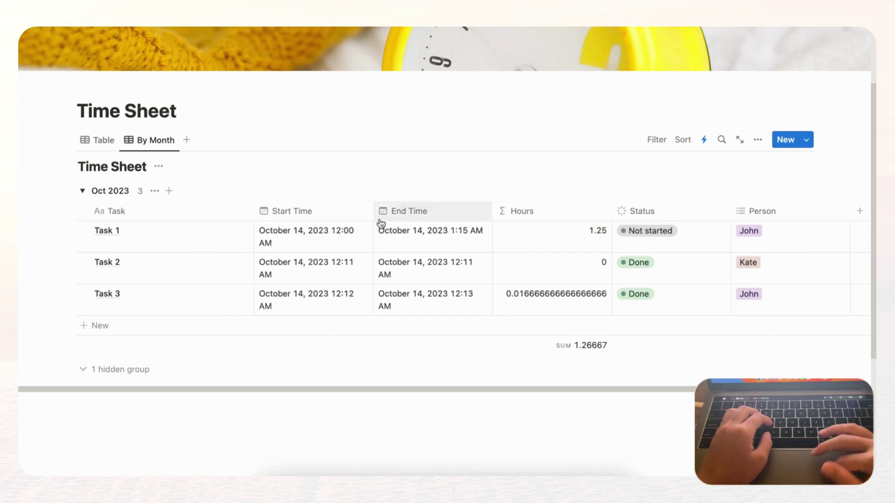
# Step: Create copies By Month (1) and By Month (2), then switch to By Month (1)
pyautogui.click(155, 140)
pyautogui.click(217, 232)
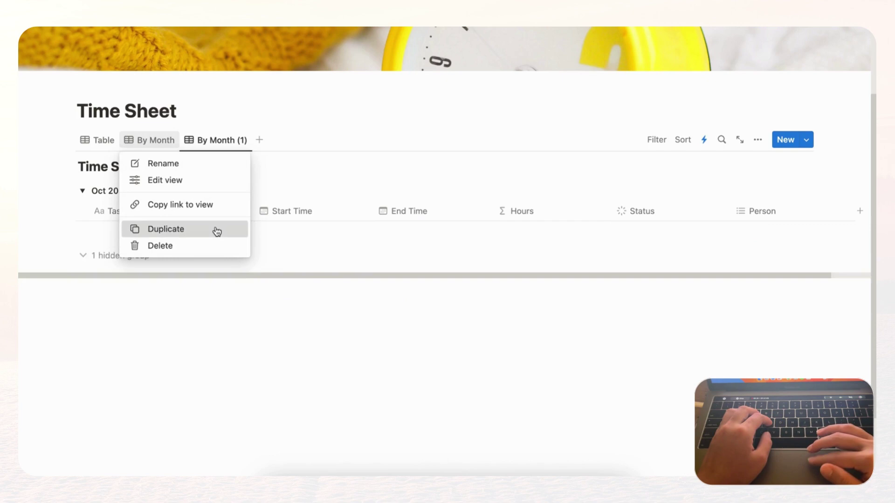
pyautogui.click(800, 169)
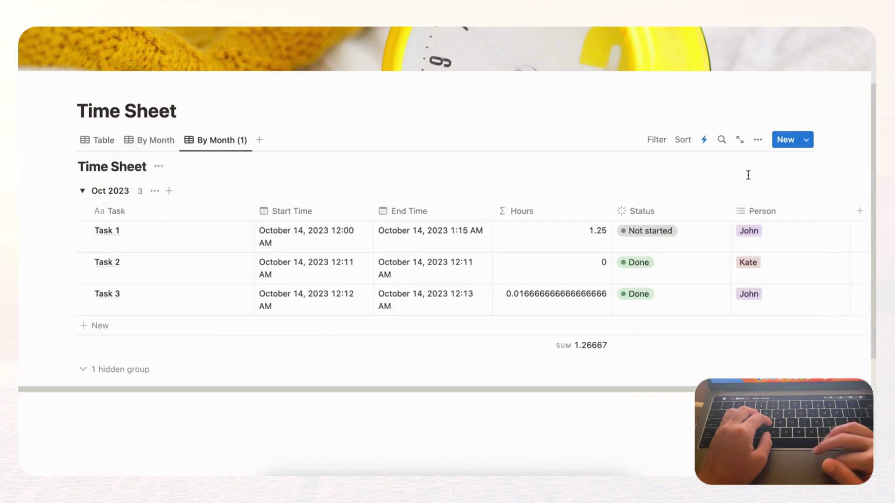
pyautogui.click(216, 141)
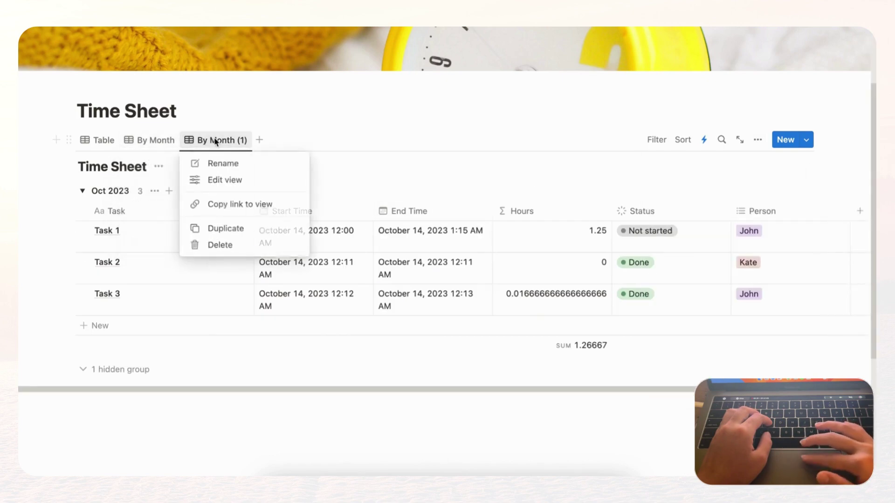
pyautogui.click(260, 230)
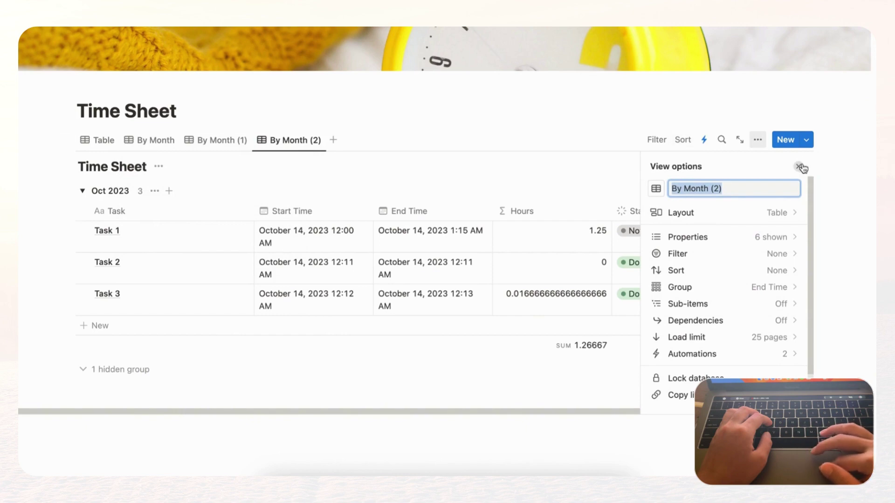
pyautogui.click(799, 167)
pyautogui.click(221, 148)
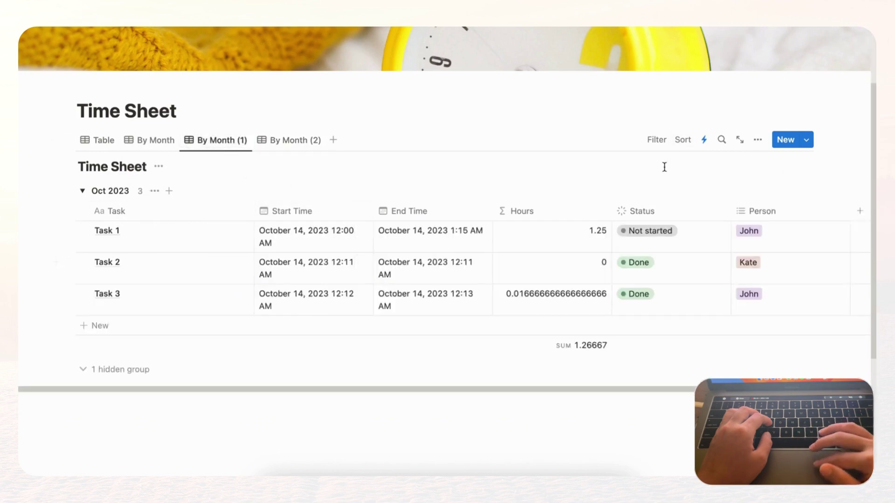
# Step: Filter the view to Person is John, saved for everyone
pyautogui.click(658, 146)
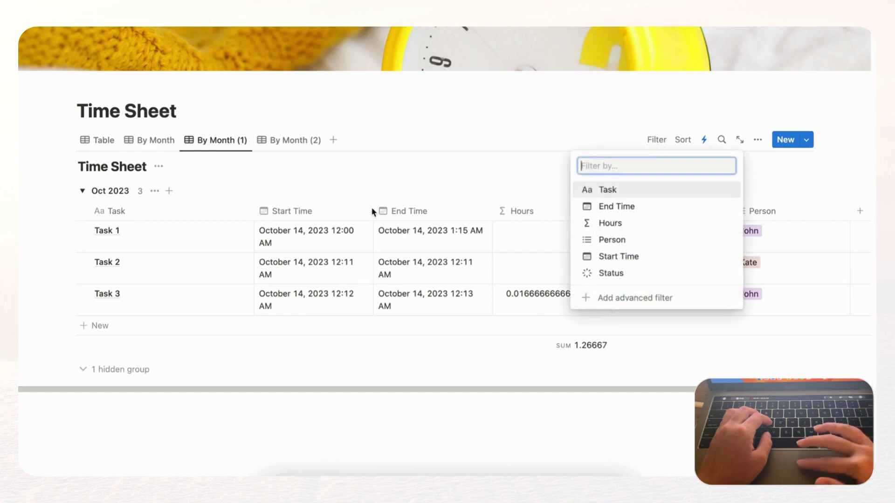
pyautogui.click(639, 245)
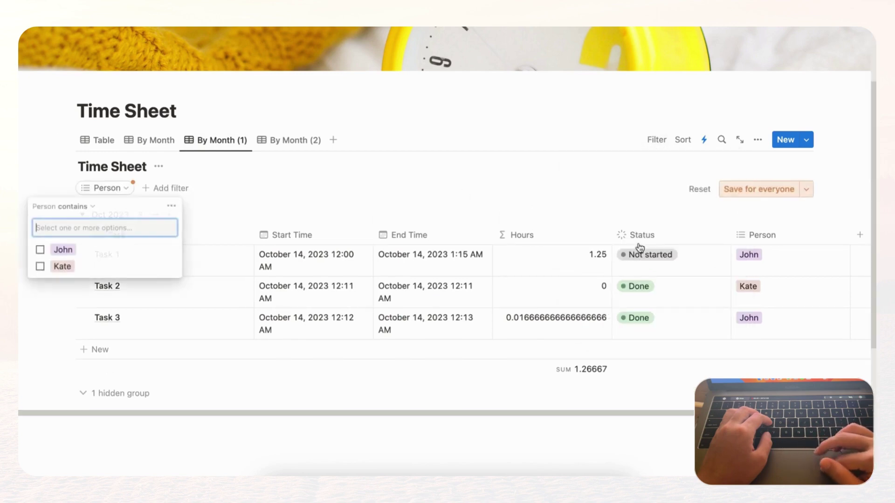
pyautogui.click(65, 252)
pyautogui.click(763, 189)
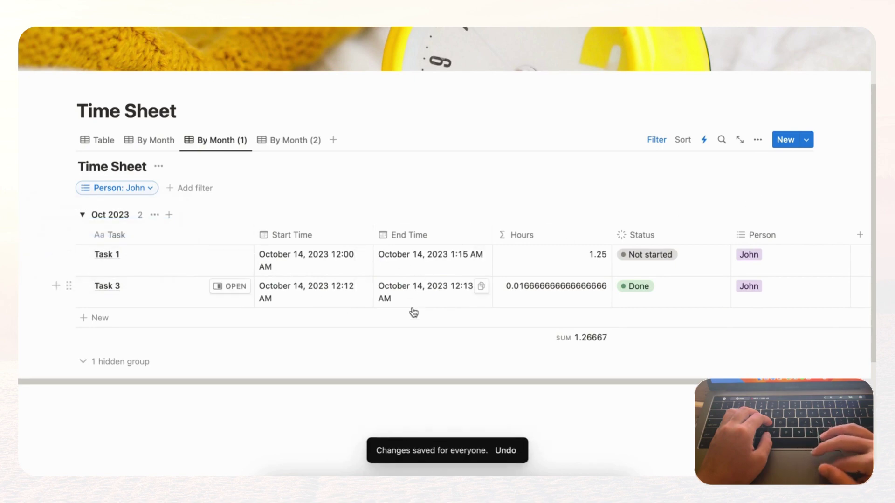
# Step: Rename the By Month (1) view to By Month (John)
pyautogui.click(236, 147)
pyautogui.click(235, 164)
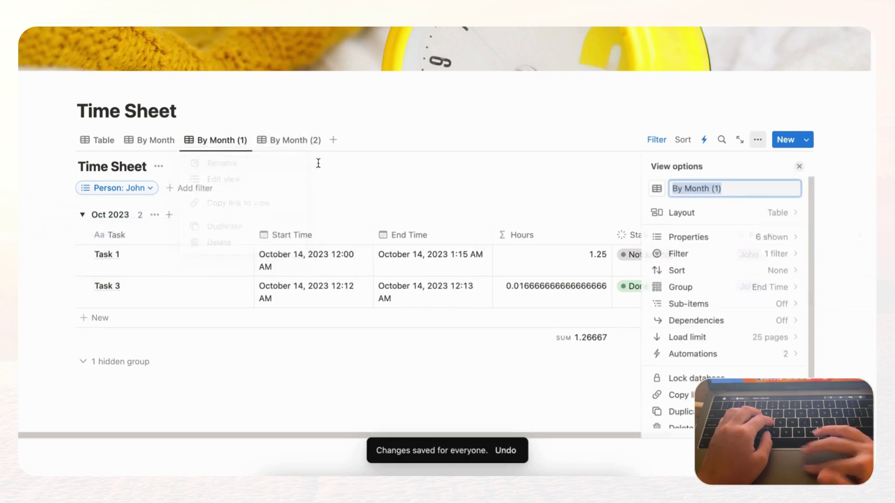
pyautogui.click(721, 188)
pyautogui.press('BackSpace')
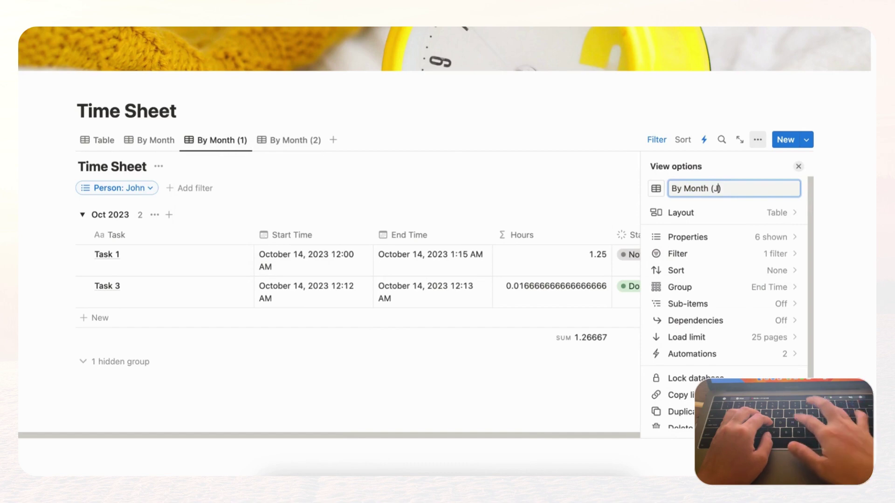
pyautogui.click(798, 167)
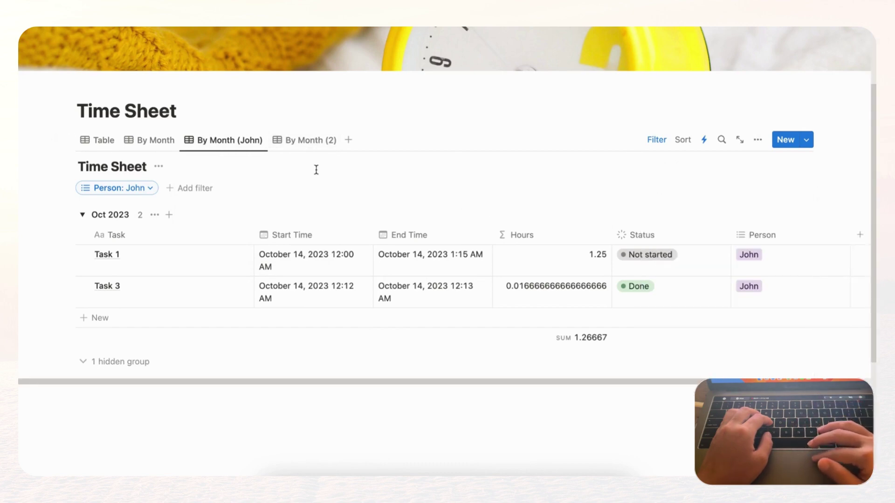
# Step: Rename the By Month (2) view to By Month (Kate)
pyautogui.click(304, 141)
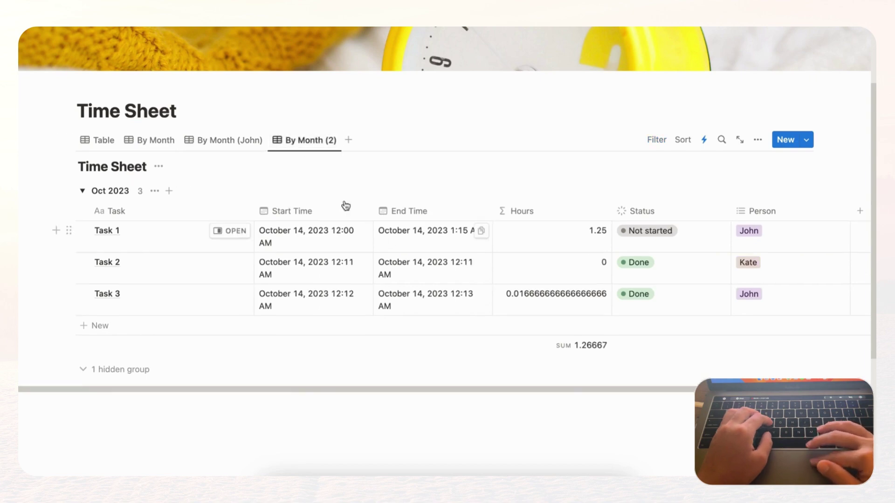
pyautogui.click(311, 146)
pyautogui.click(328, 162)
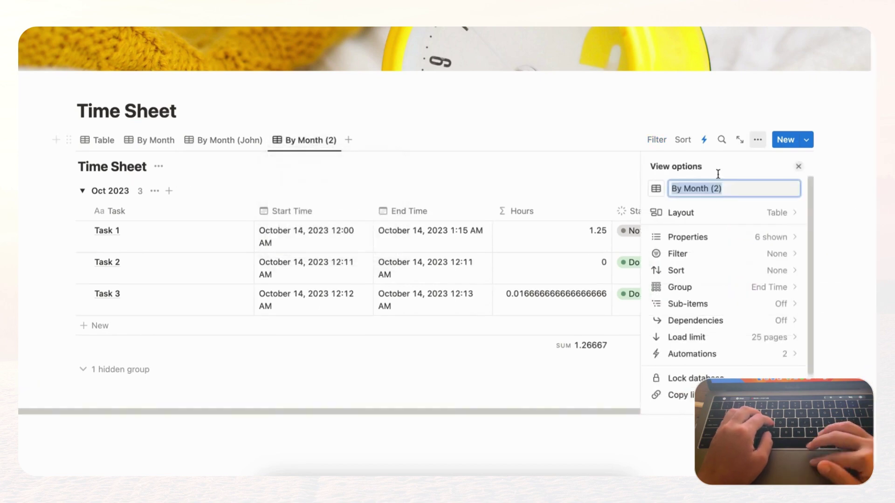
pyautogui.write('Kate')
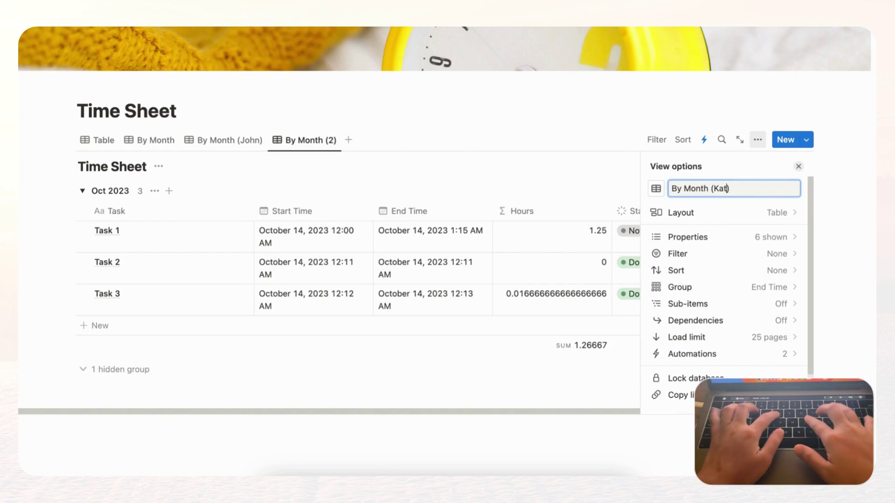
pyautogui.click(796, 167)
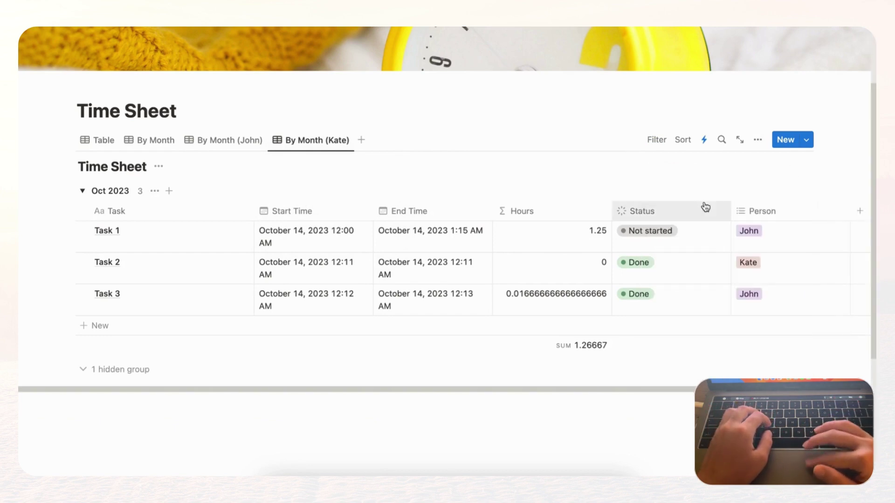
# Step: Filter the view to Person is Kate, saved for everyone
pyautogui.click(656, 141)
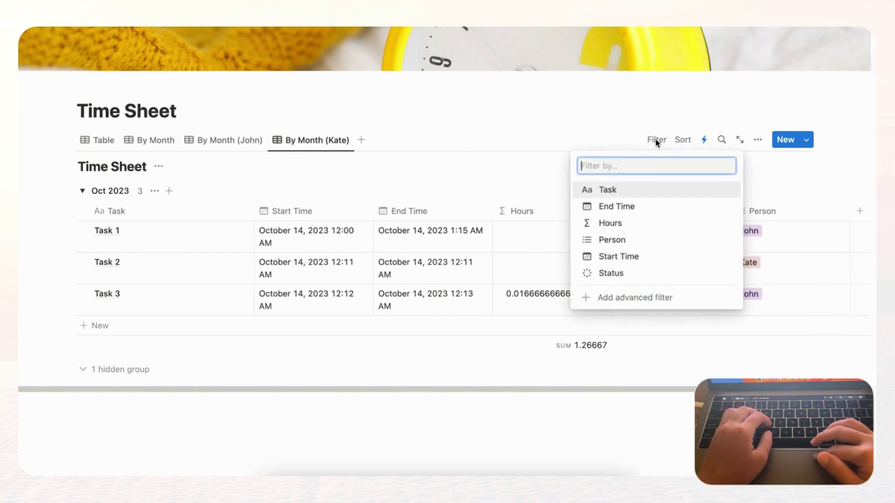
pyautogui.click(625, 242)
pyautogui.click(99, 267)
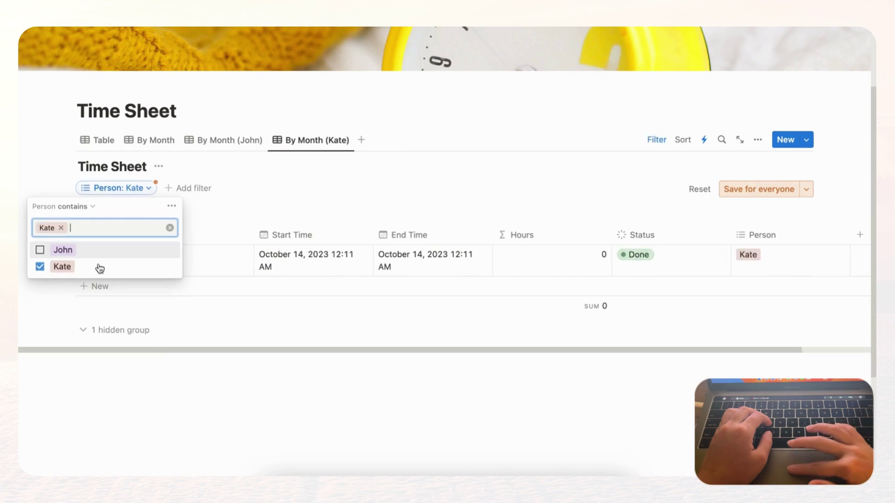
pyautogui.click(765, 189)
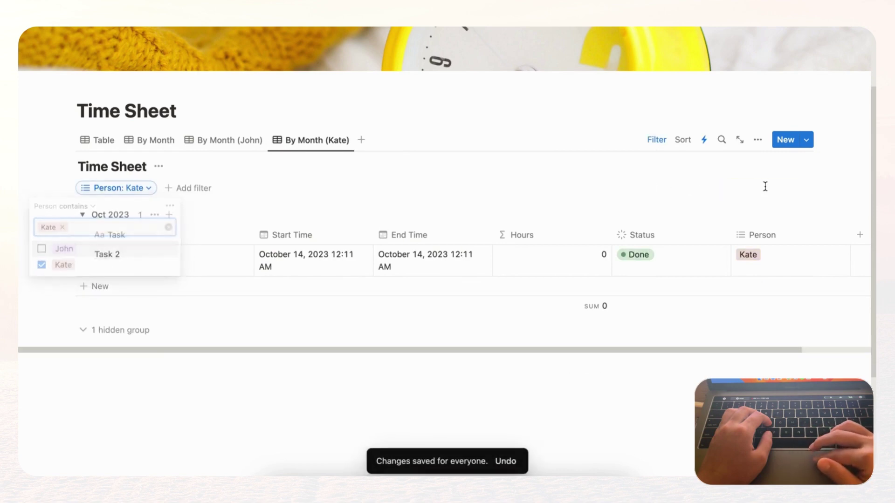
# Step: Review the By Month (John) and By Month (Kate) views, ending on John's
pyautogui.click(235, 142)
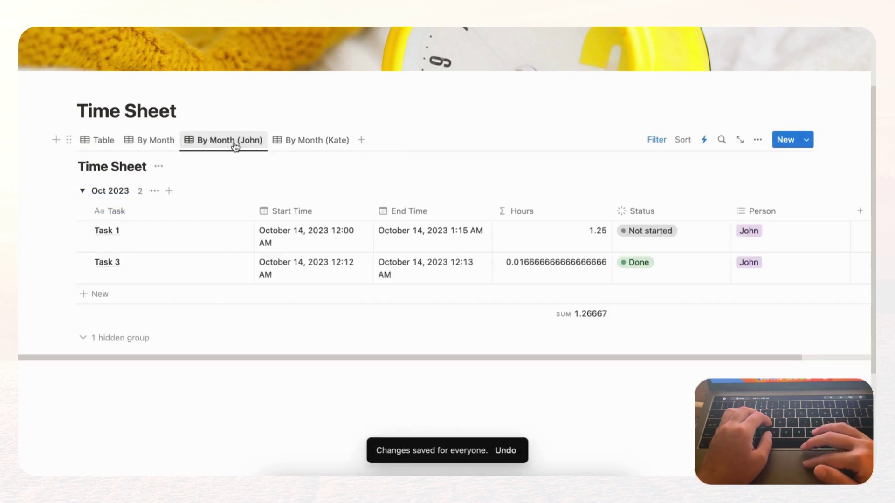
pyautogui.click(326, 146)
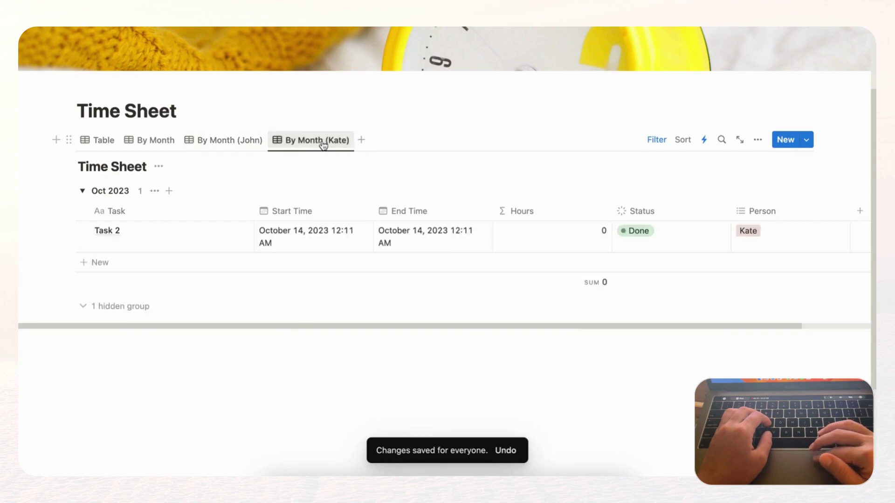
pyautogui.click(226, 150)
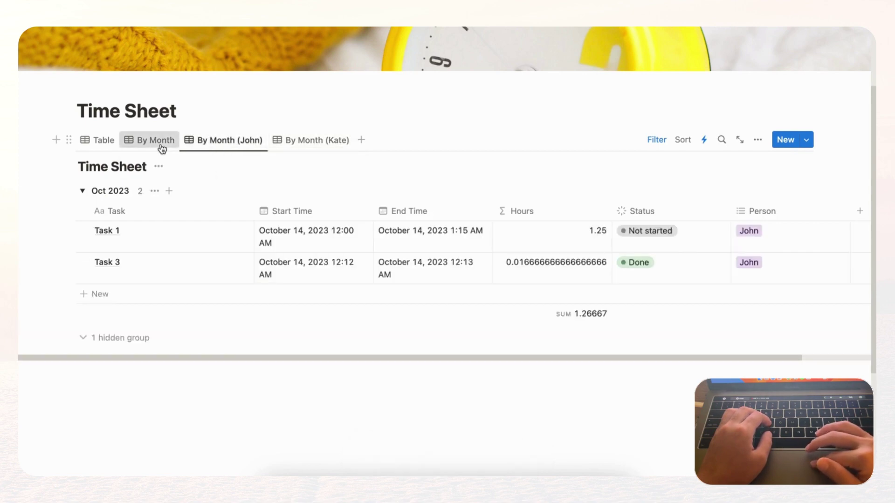
# Step: Turn off Show database title in the Table view's layout settings
pyautogui.click(161, 148)
pyautogui.click(104, 140)
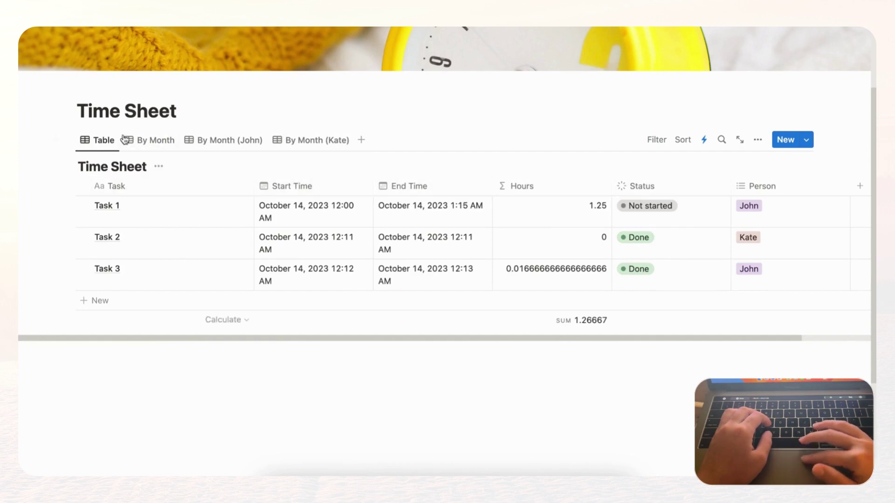
pyautogui.click(758, 142)
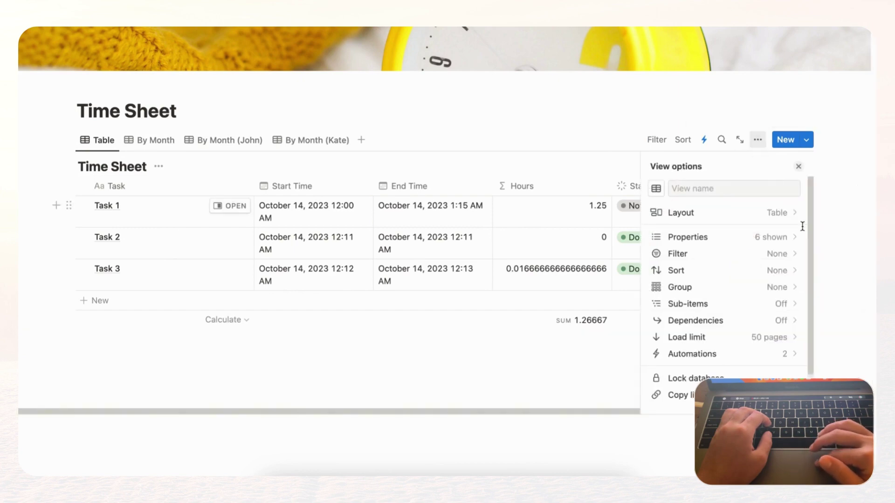
pyautogui.click(787, 215)
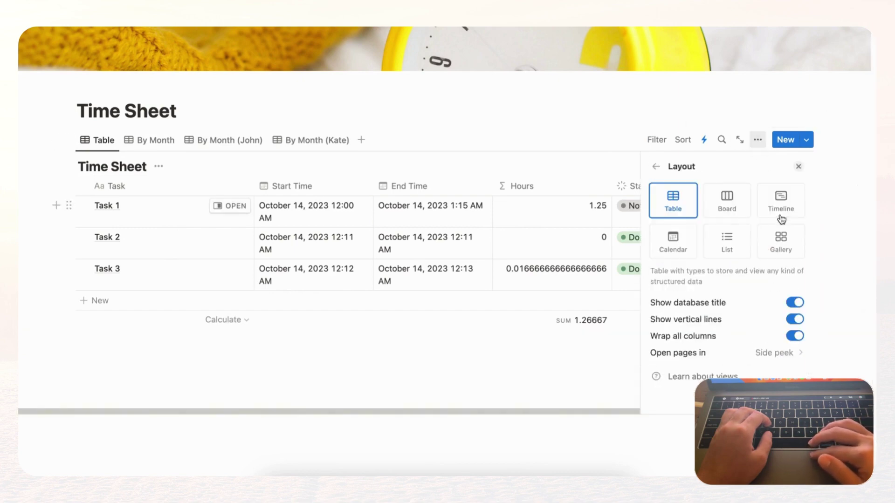
pyautogui.click(787, 305)
pyautogui.click(798, 167)
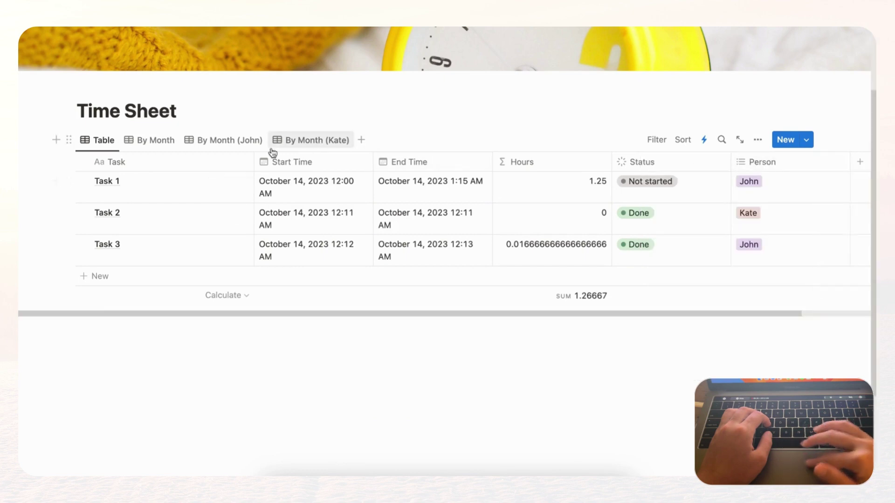
# Step: Hide the Time Sheet database title in the By Month view's layout too
pyautogui.click(149, 141)
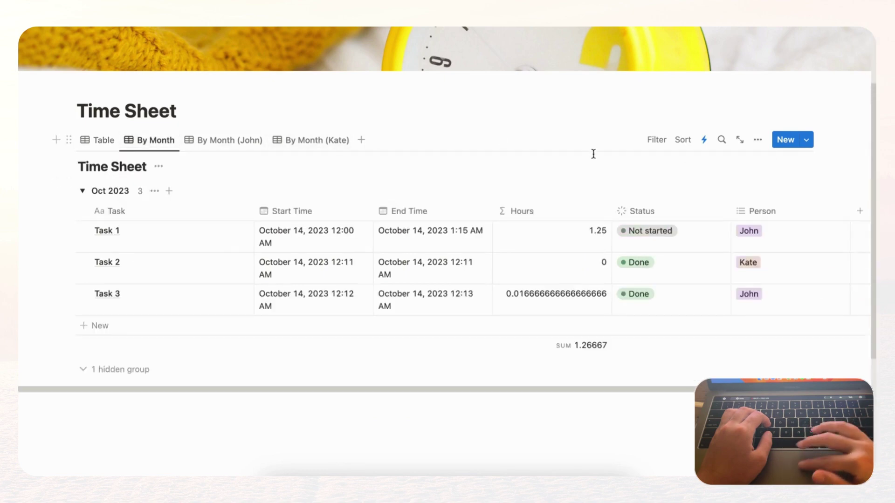
pyautogui.click(765, 141)
pyautogui.click(787, 215)
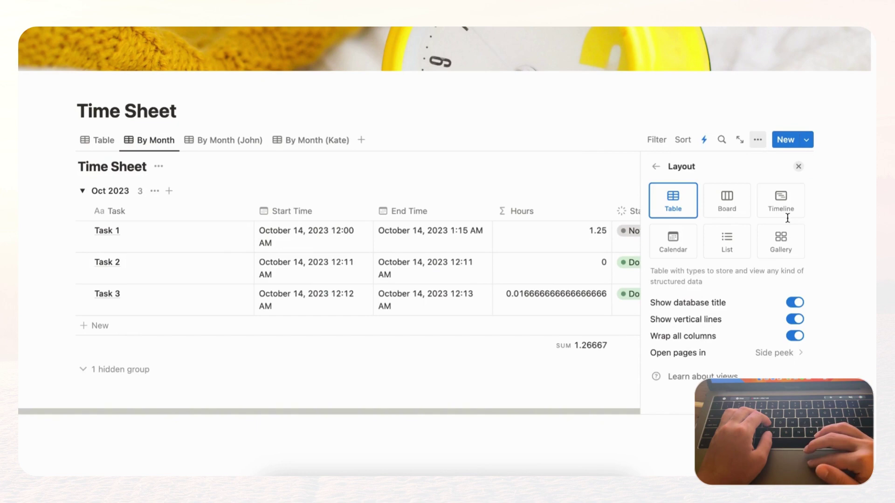
pyautogui.click(794, 302)
pyautogui.click(799, 167)
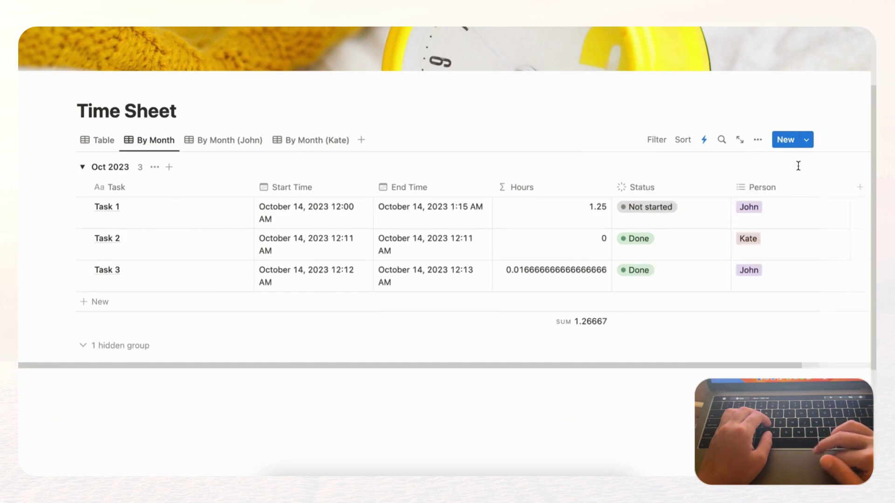